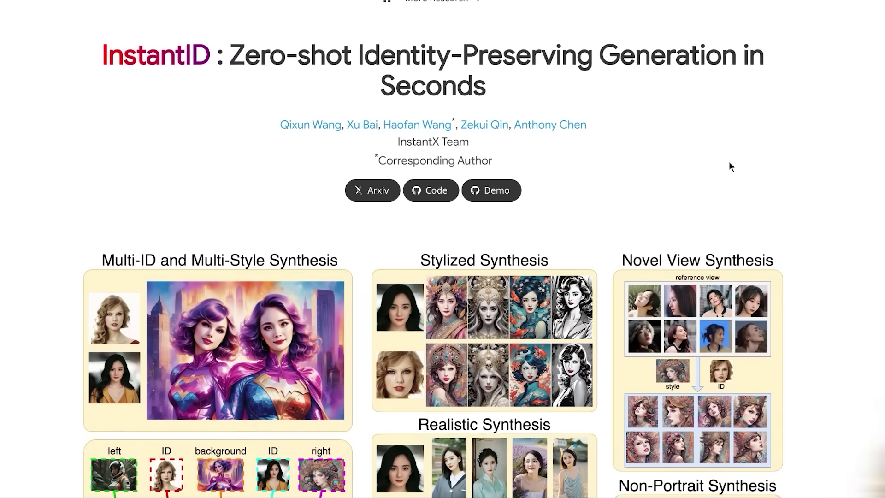
# Step: Scroll down the InstantID project page to the Multi-ID and Stylized Synthesis figures
pyautogui.scroll(-2, 729, 164)
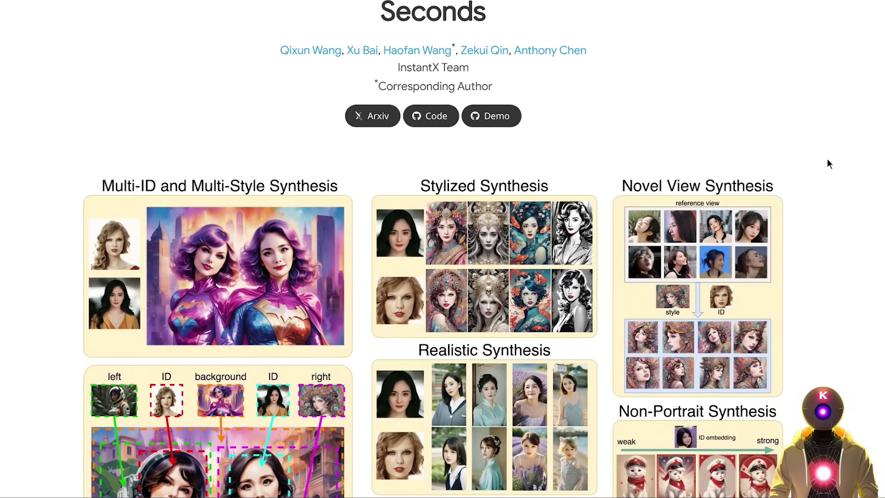
pyautogui.scroll(-2, 826, 164)
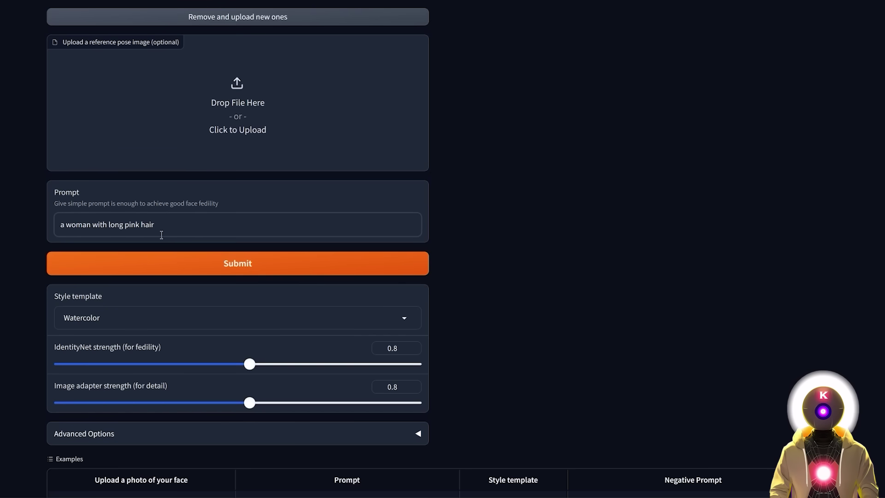
# Step: Submit the 'a woman with long pink hair' prompt with the Watercolor style
pyautogui.click(238, 263)
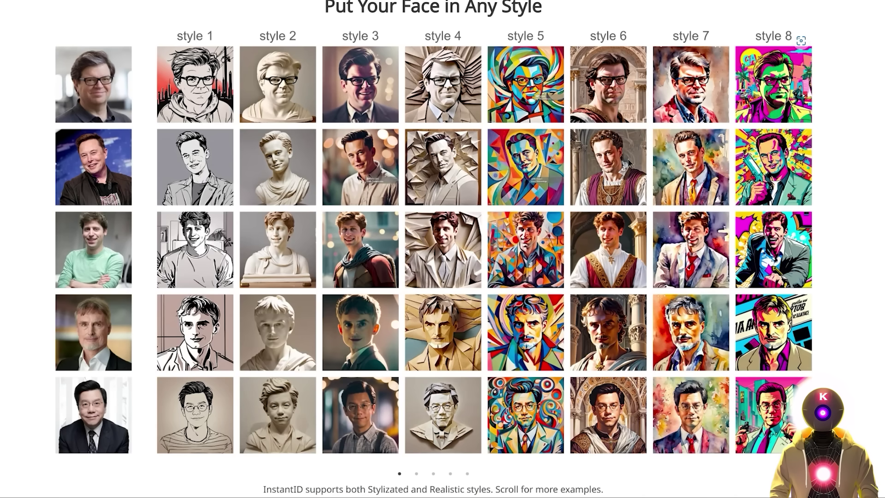
# Step: Swipe through the 'Put Your Face in Any Style' carousel slides, then scroll further down
pyautogui.hscroll(3, 557, 170)
pyautogui.hscroll(3, 556, 170)
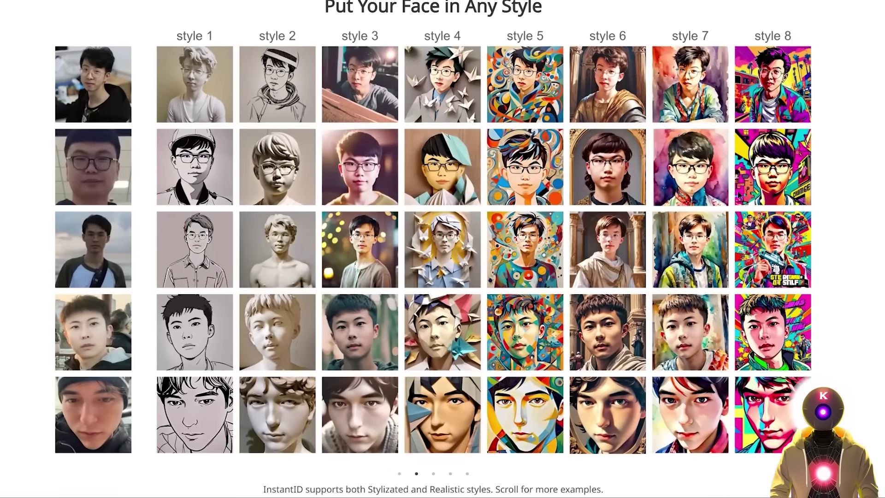
pyautogui.hscroll(3, 692, 180)
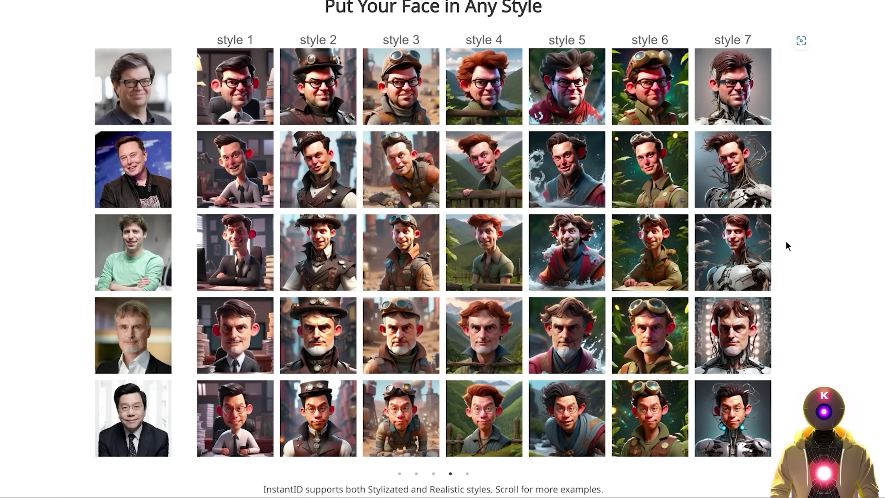
pyautogui.moveTo(694, 210); pyautogui.dragTo(429, 208)
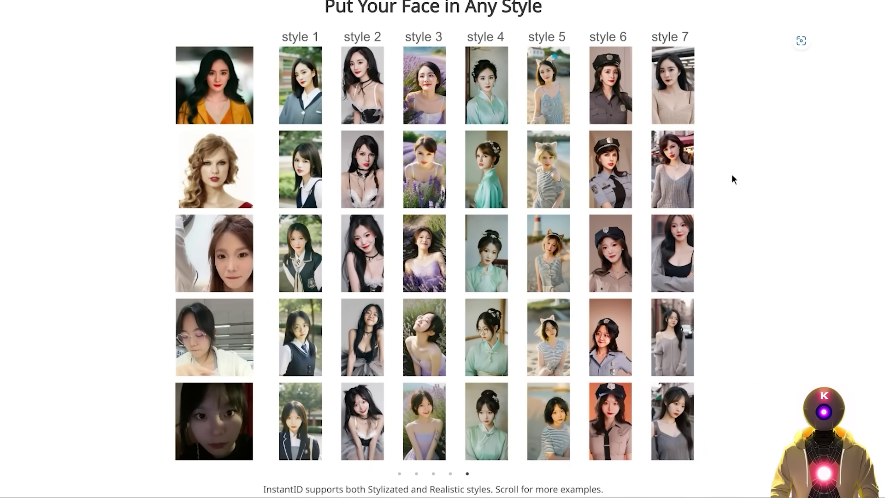
pyautogui.scroll(-10, 834, 132)
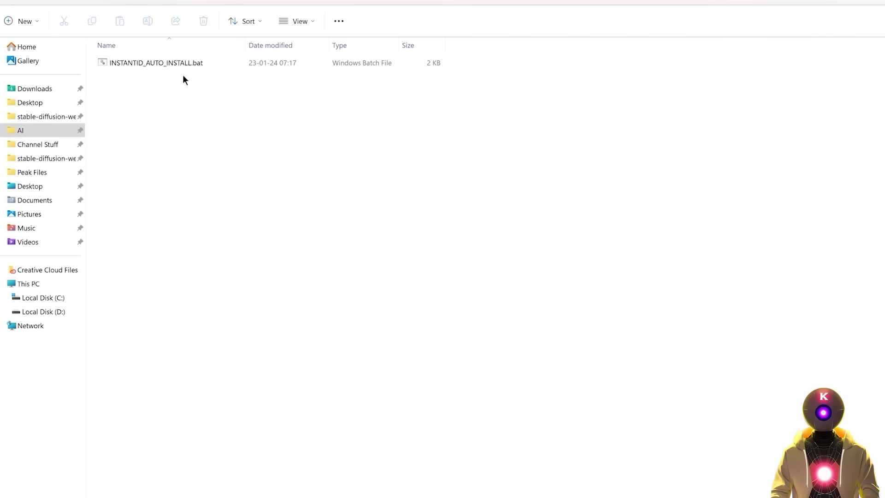
# Step: Run INSTANTID_AUTO_INSTALL.bat, then launch LAUNCHER_INSTANTID.bat from INSTID and follow the public gradio.live link
pyautogui.doubleClick(170, 63)
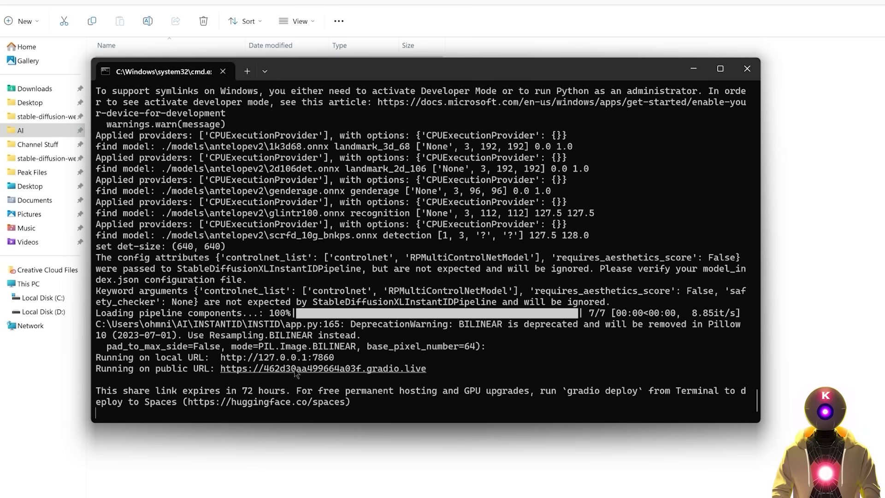
pyautogui.keyDown('ctrl'); pyautogui.click(295, 369); pyautogui.keyUp('ctrl')
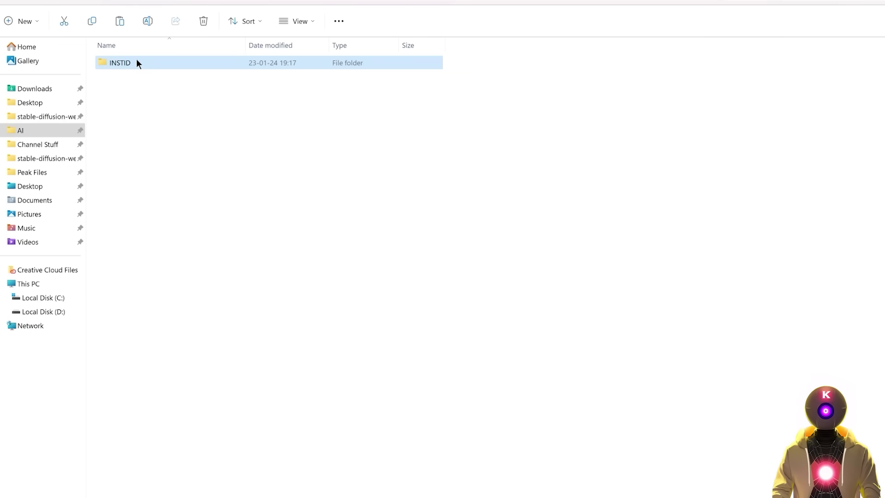
pyautogui.doubleClick(137, 61)
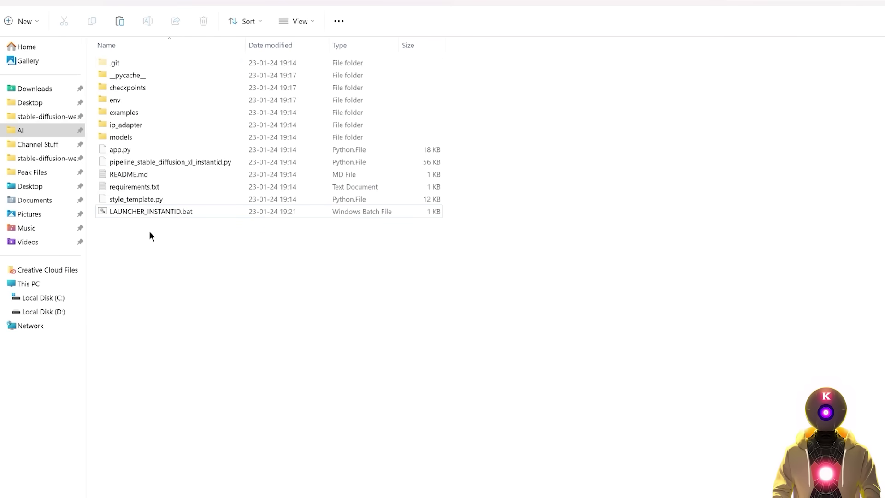
pyautogui.doubleClick(134, 210)
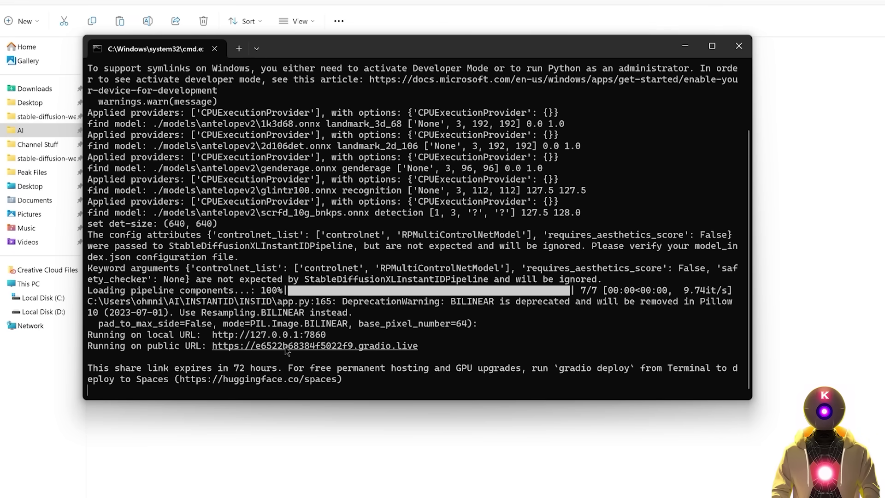
pyautogui.keyDown('ctrl'); pyautogui.click(240, 346); pyautogui.keyUp('ctrl')
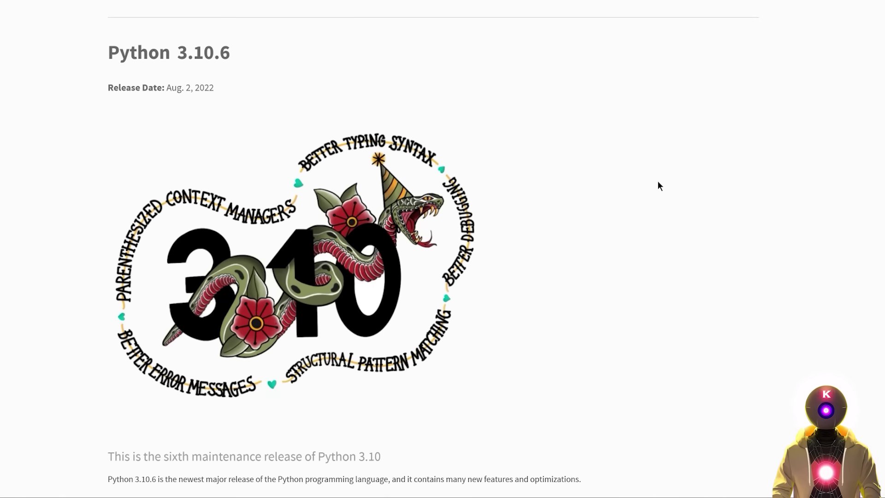
# Step: Download the Python 3.10.6 Windows installer (64-bit) and the 64-bit Git for Windows Setup
pyautogui.scroll(-20, 682, 181)
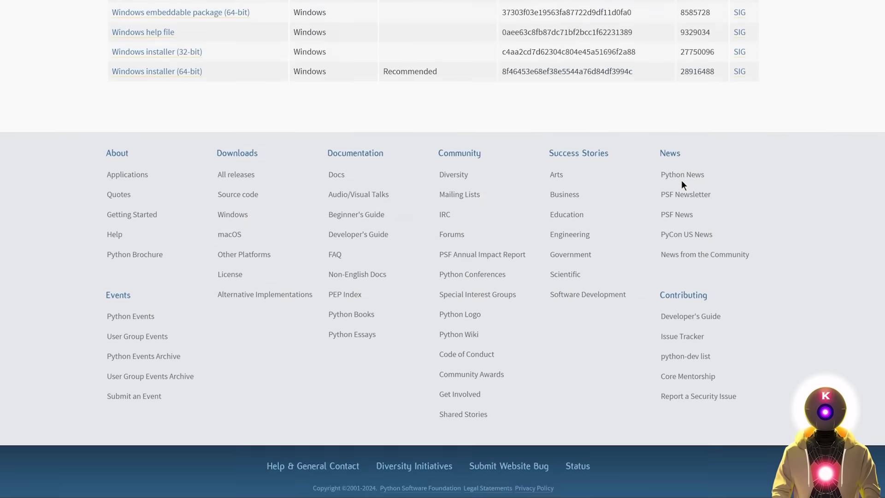
pyautogui.scroll(4, 499, 230)
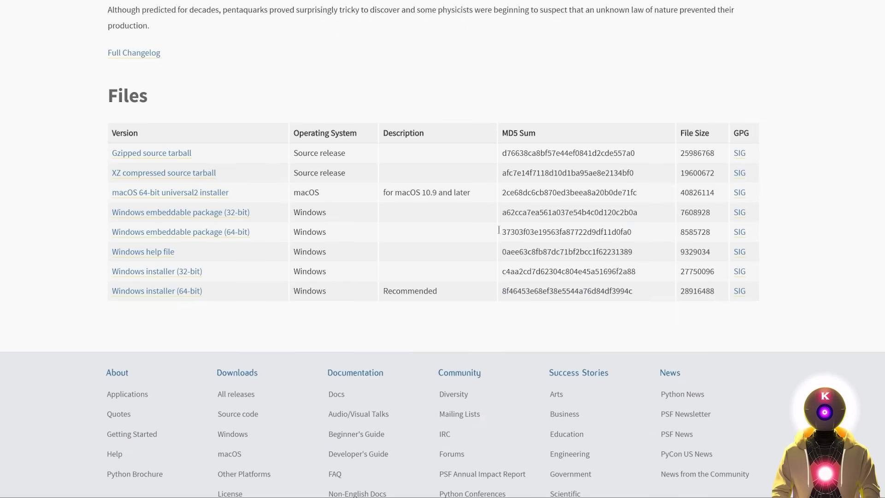
pyautogui.click(154, 290)
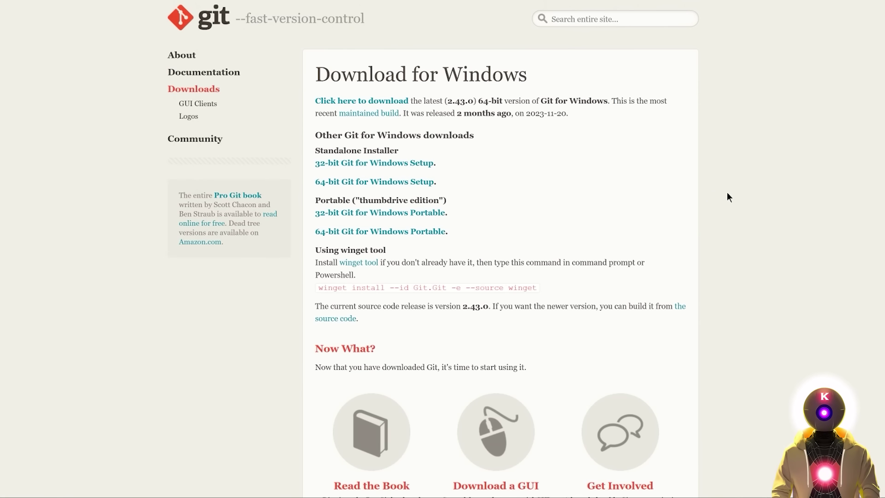
pyautogui.click(405, 182)
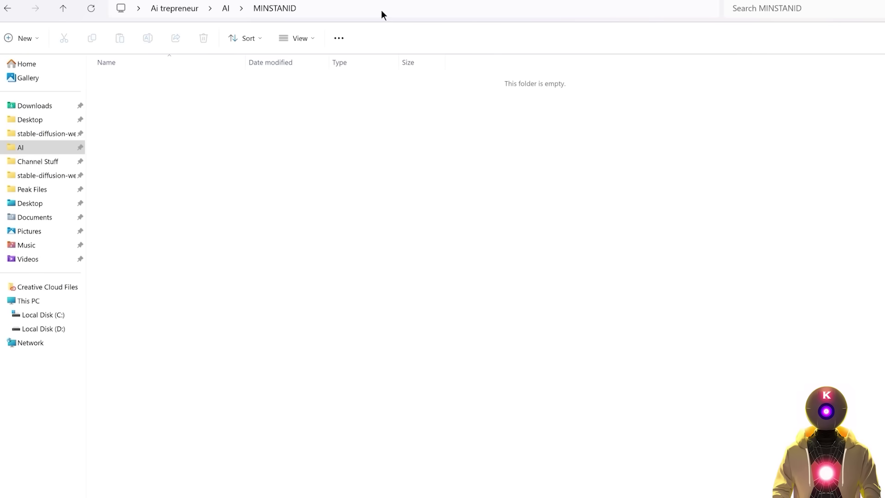
# Step: Open Command Prompt in the MINSTANID folder via 'cmd' and git clone the INSTID repository
pyautogui.click(376, 7)
pyautogui.write('cmd')
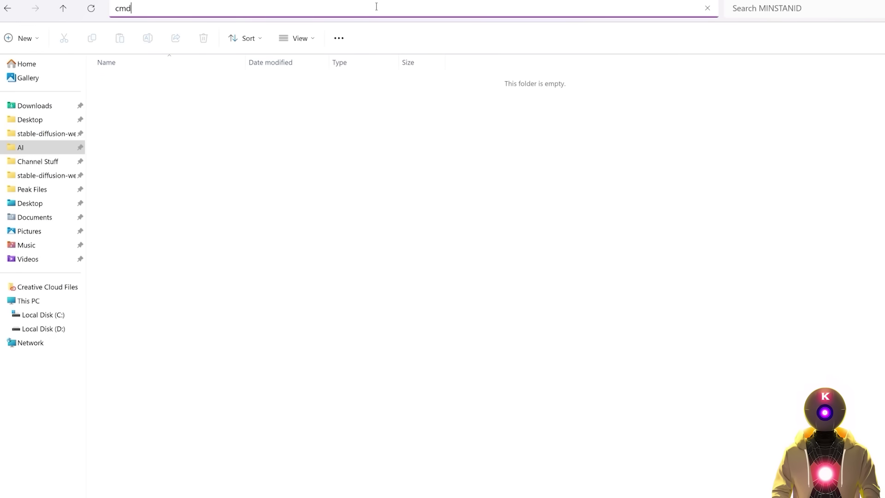
pyautogui.press('Return')
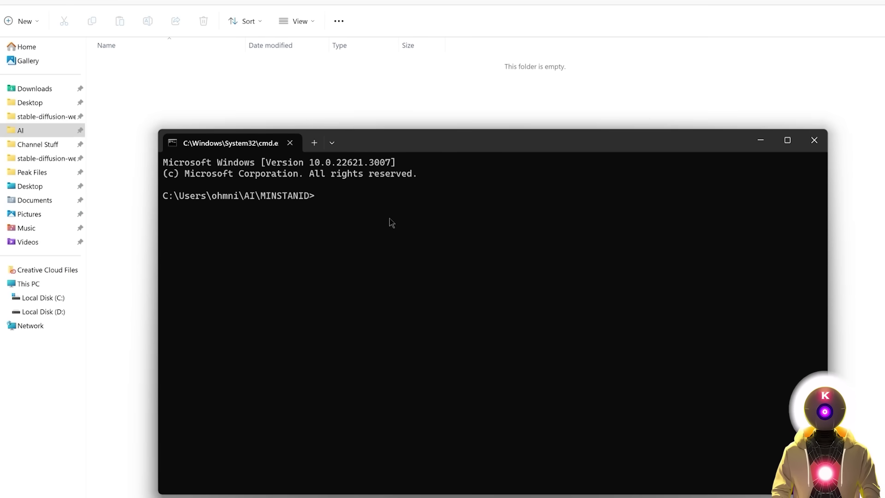
pyautogui.write('git clone https://github.com/aitrepreneur/INSTID.git')
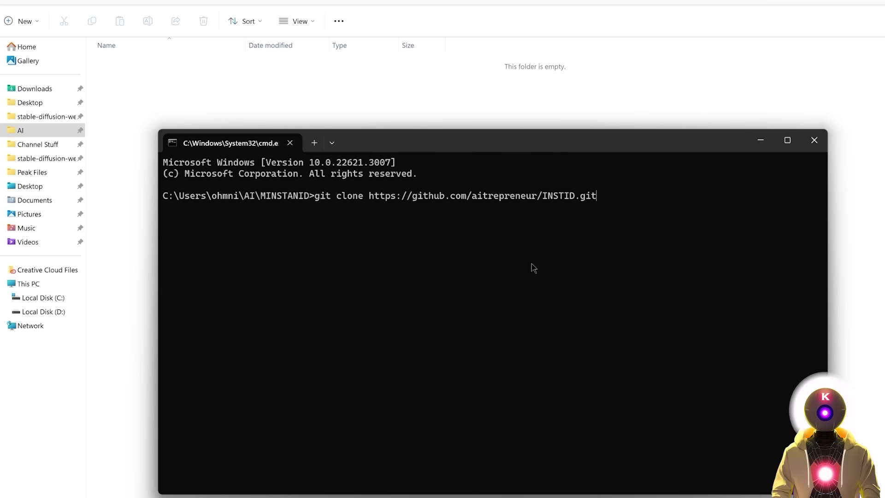
pyautogui.press('Return')
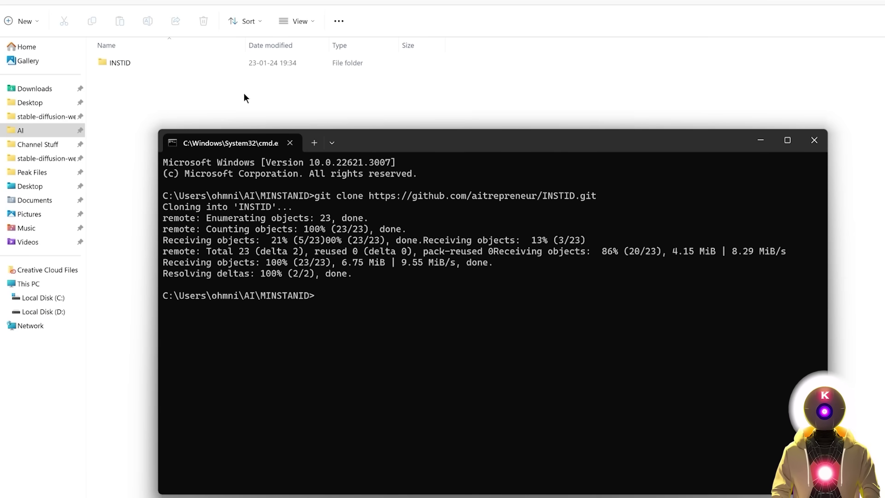
pyautogui.click(126, 65)
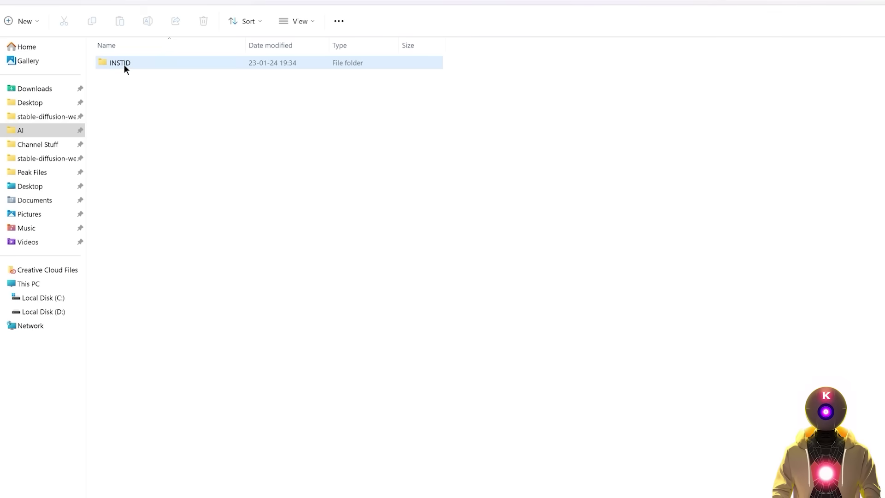
pyautogui.hotkey('alt', 'Tab')
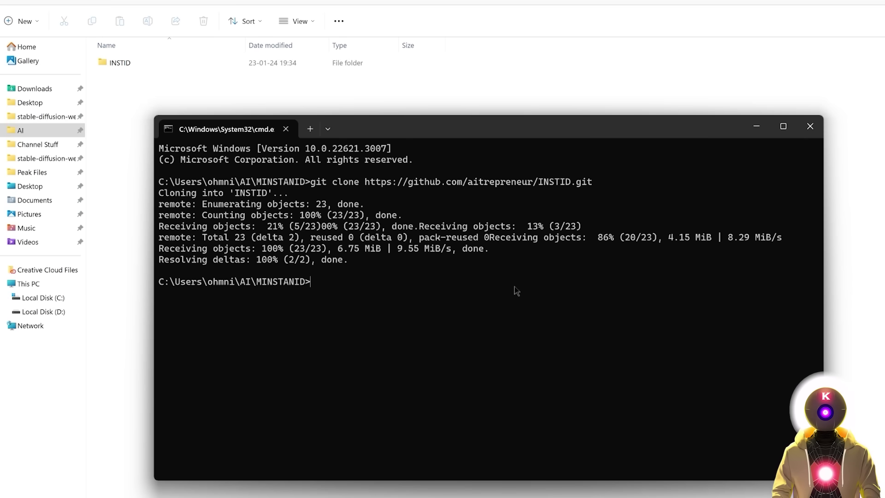
# Step: Inside INSTID, run git lfs install and clone the Hugging Face models repository
pyautogui.write('cd INSTID')
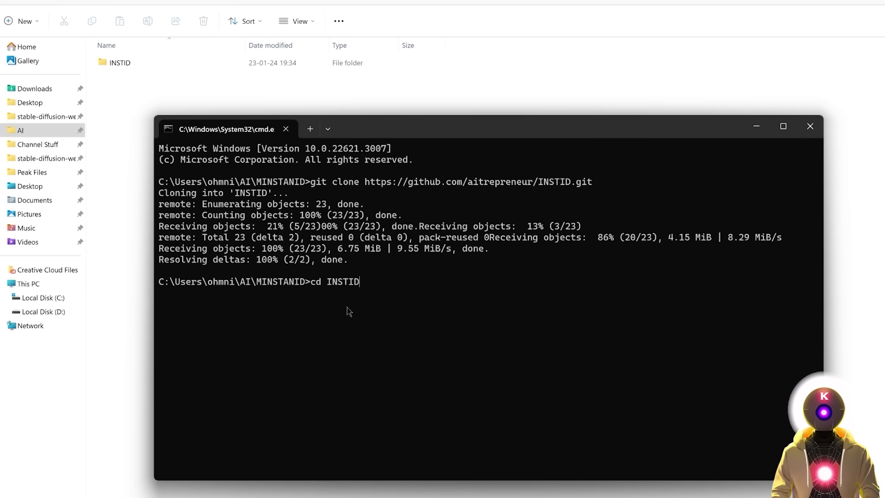
pyautogui.press('Return')
pyautogui.write('git lfs install')
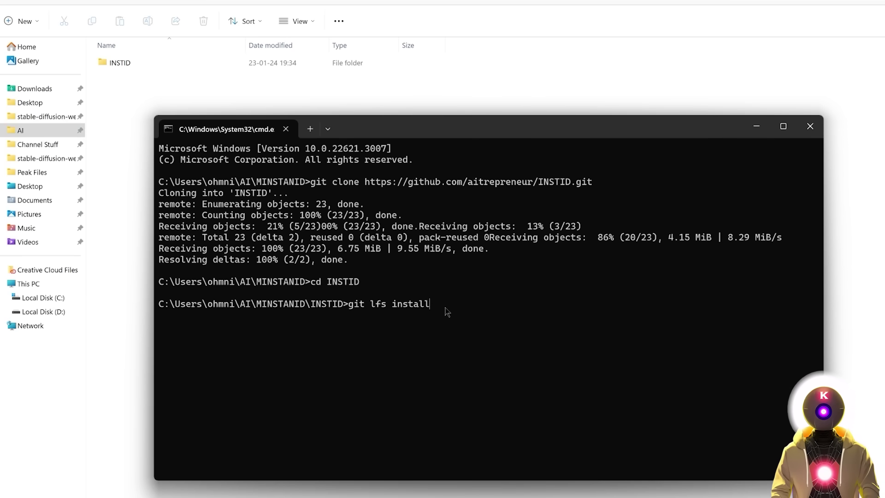
pyautogui.press('Return')
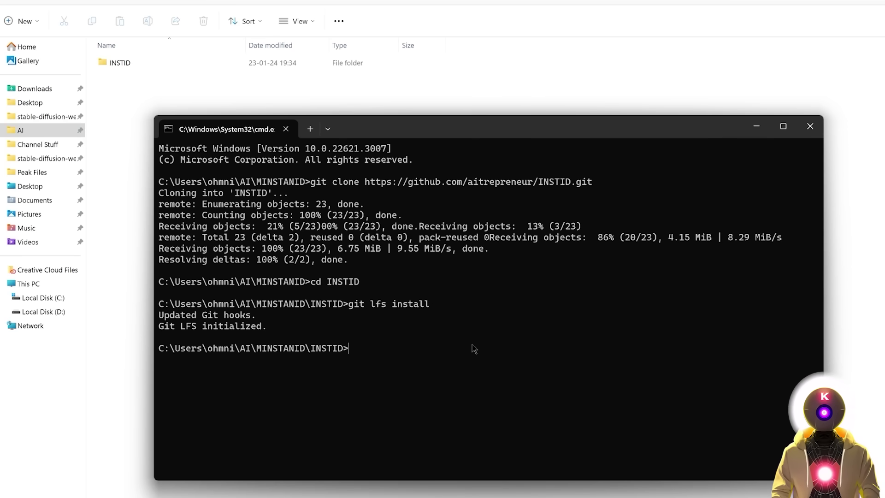
pyautogui.write('git clone https://huggingface.co/Aitrepreneur/models')
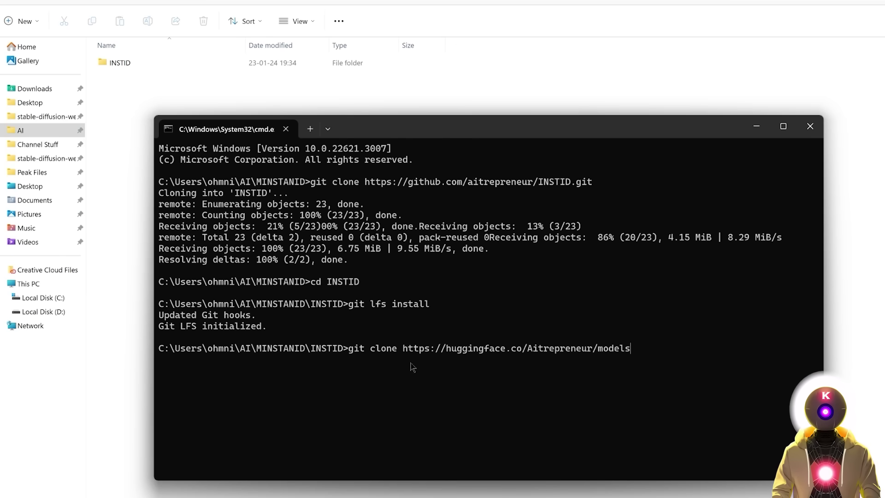
pyautogui.press('Return')
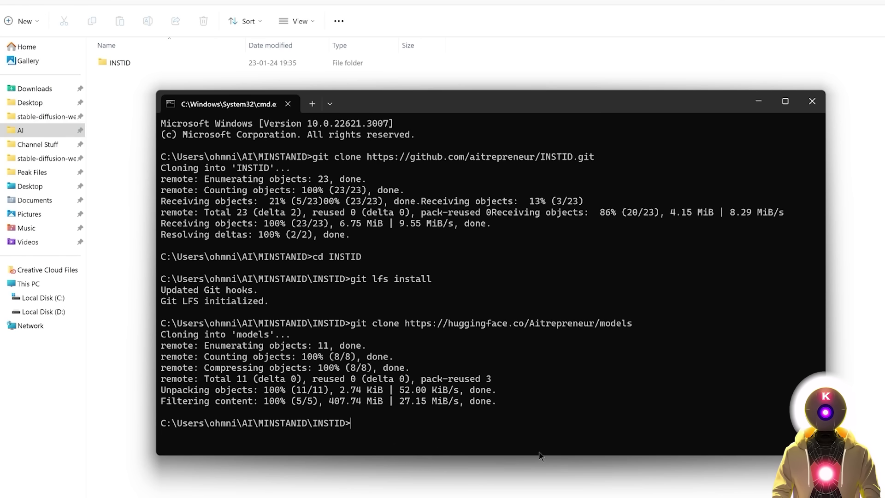
# Step: Create the env virtual environment with python -m venv and activate it
pyautogui.write('python -m venv env')
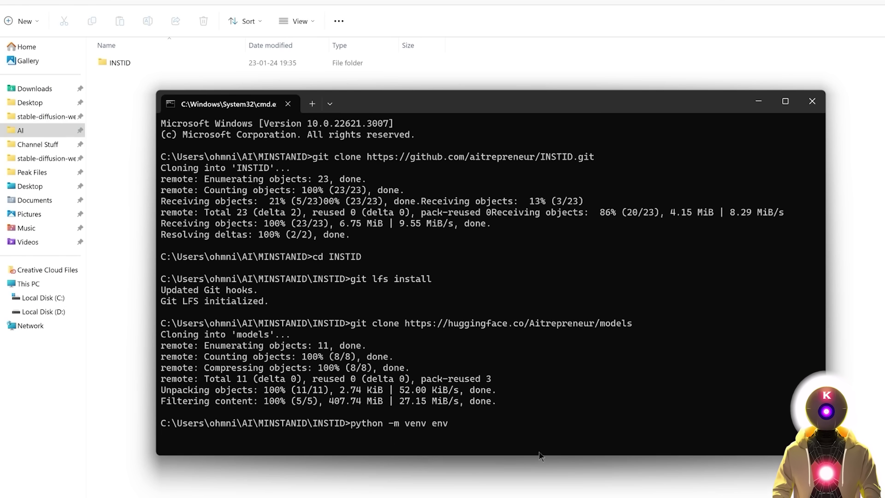
pyautogui.press('Return')
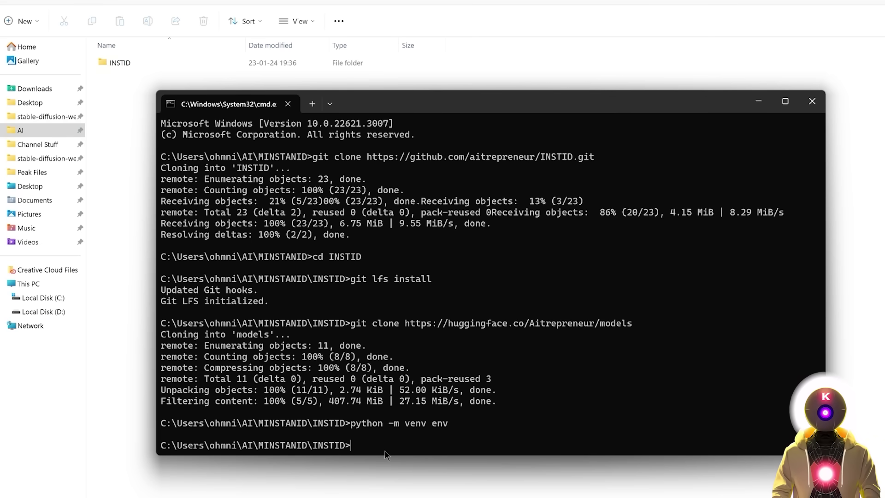
pyautogui.write('env\\Scripts\\activate')
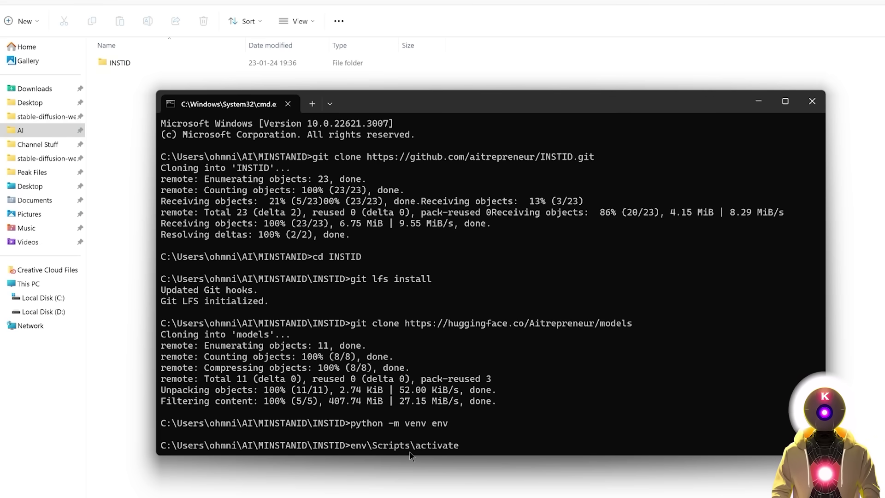
pyautogui.press('Return')
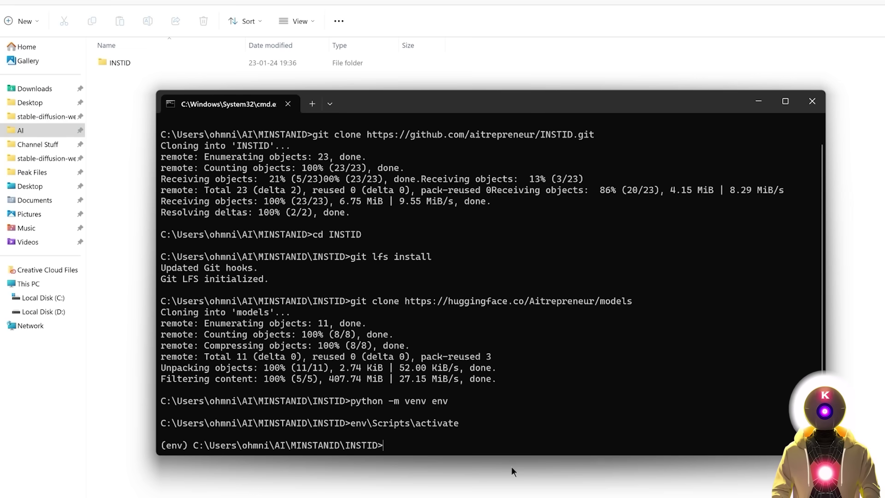
# Step: Install torch, torchvision, torchaudio and xformers from the cu118 index, then requirements.txt
pyautogui.write('pip install torch torchvision torchaudio xformers --index-url https://download.pytorch.org/whl/cu118')
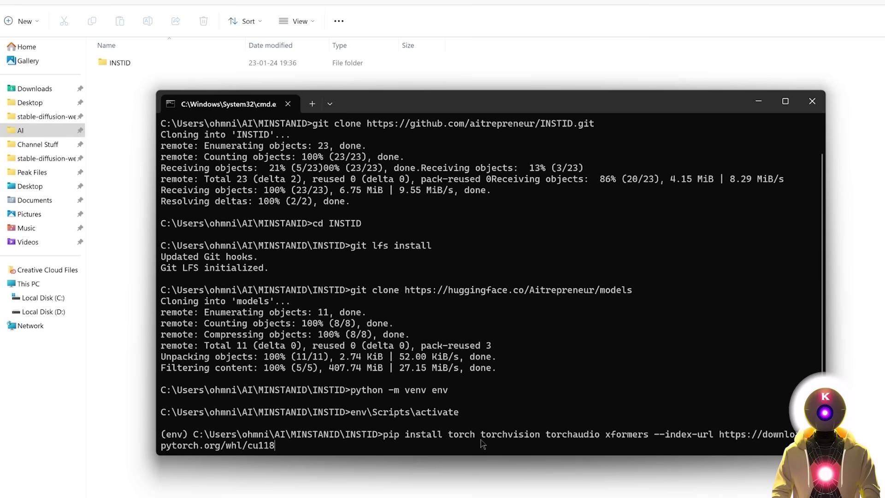
pyautogui.press('Return')
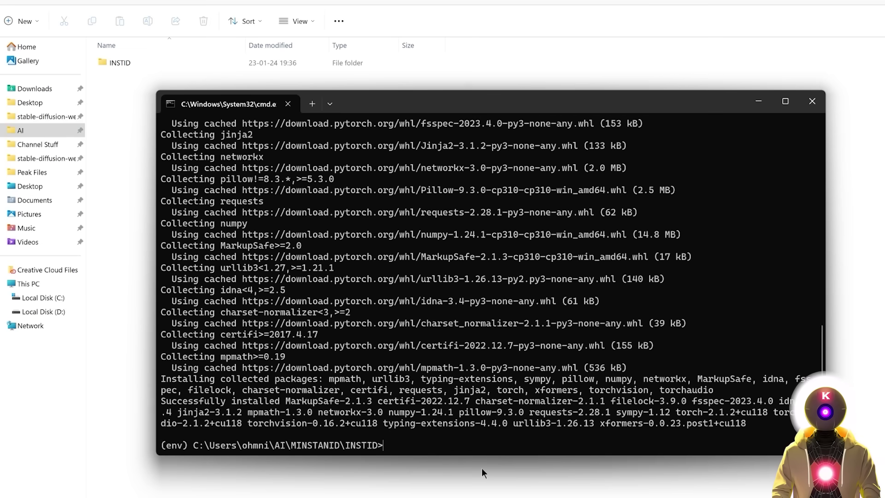
pyautogui.write('pip install -r requirements.txt')
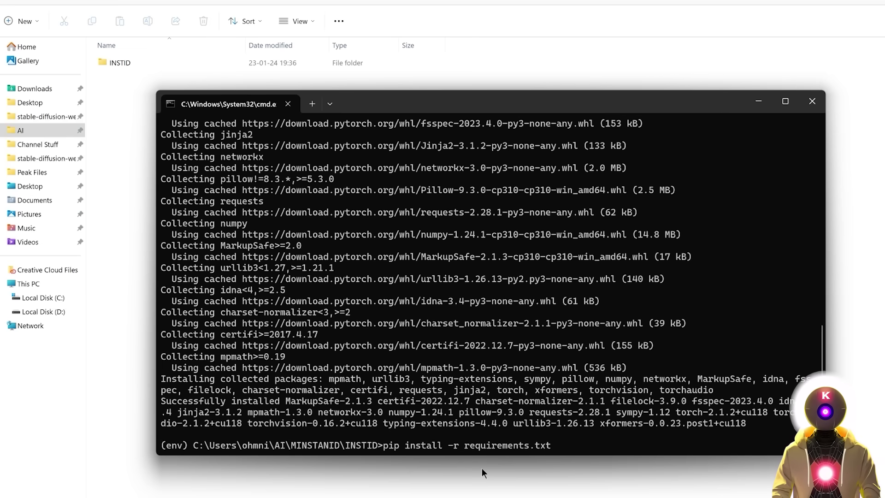
pyautogui.press('Return')
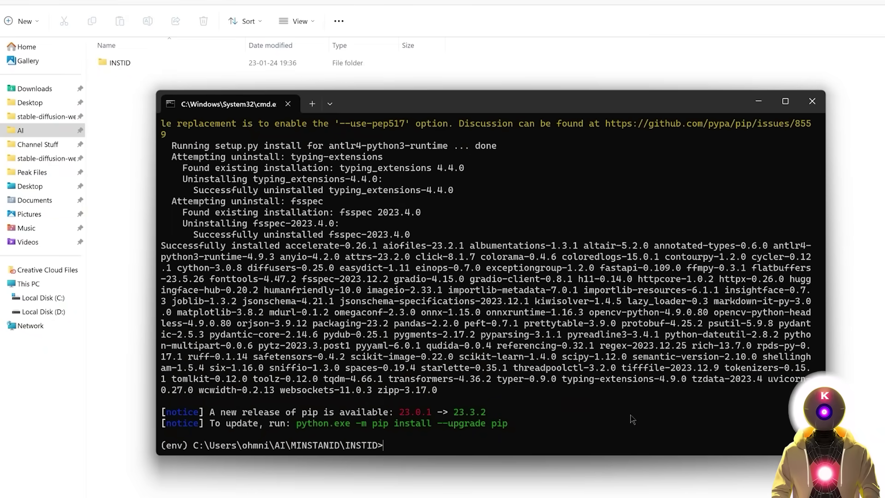
pyautogui.write('python app.py')
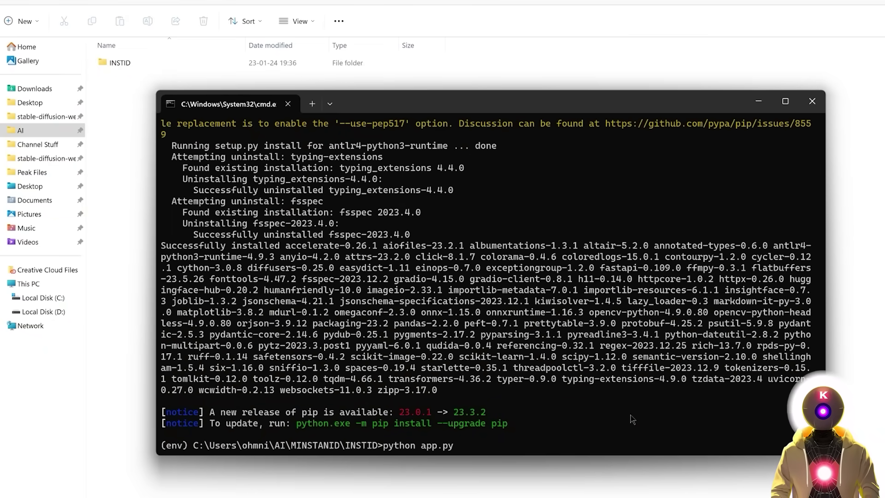
# Step: Run python app.py, go to 127.0.0.1:7860 and upload the woman's face photo
pyautogui.press('Return')
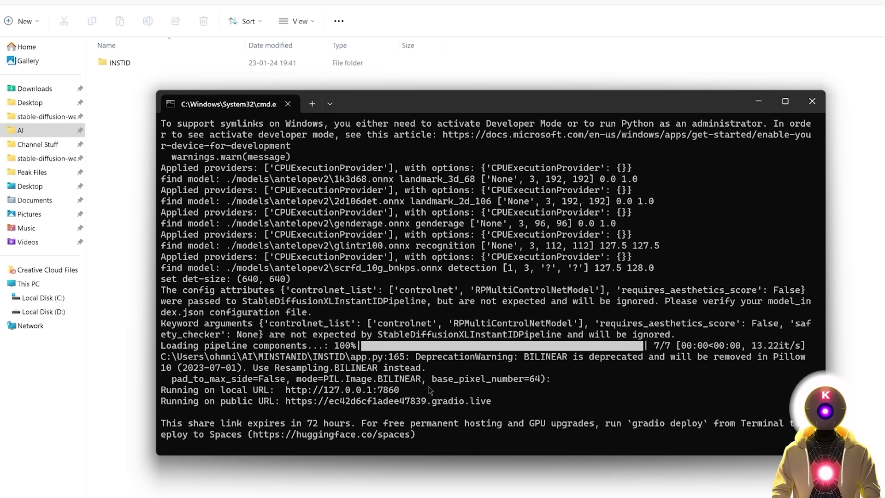
pyautogui.keyDown('ctrl'); pyautogui.click(325, 392); pyautogui.keyUp('ctrl')
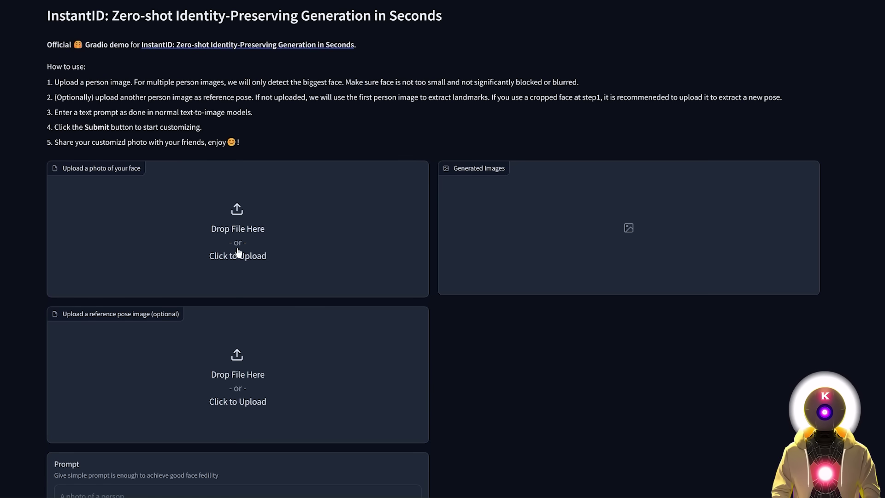
pyautogui.click(278, 241)
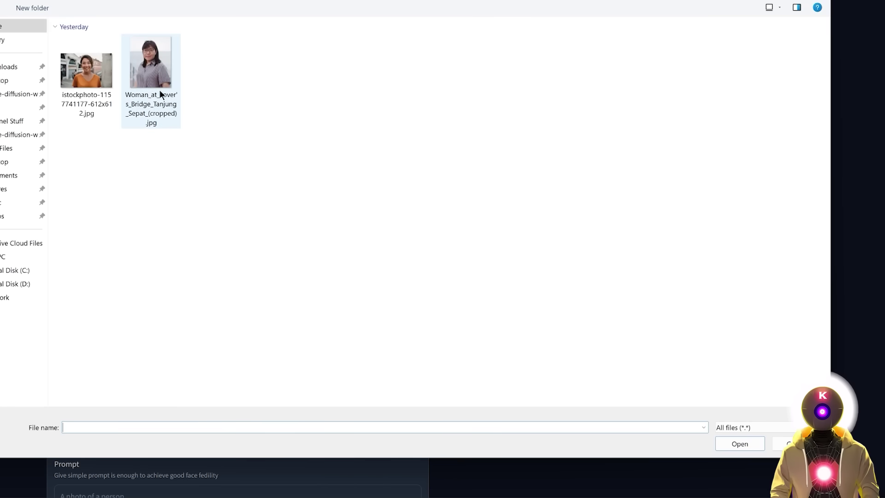
pyautogui.click(160, 91)
pyautogui.press('Return')
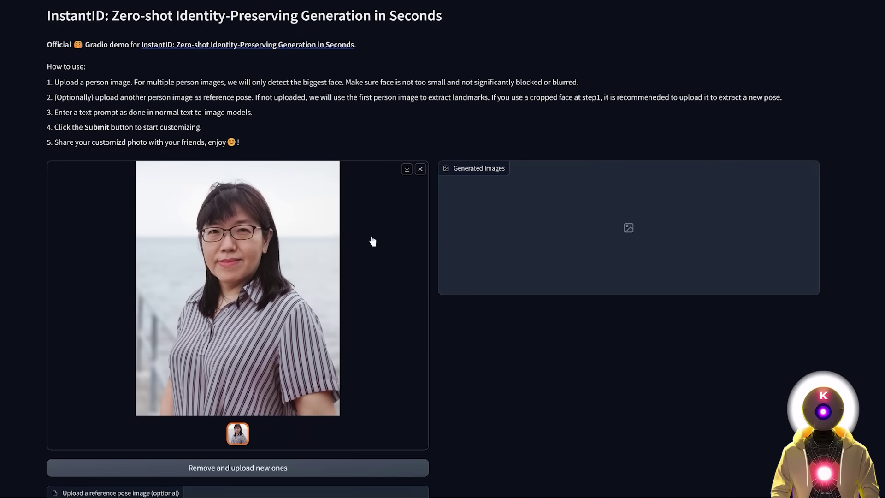
# Step: Enter the prompt 'A woman cowboy wearing a hat'
pyautogui.scroll(-5, 431, 322)
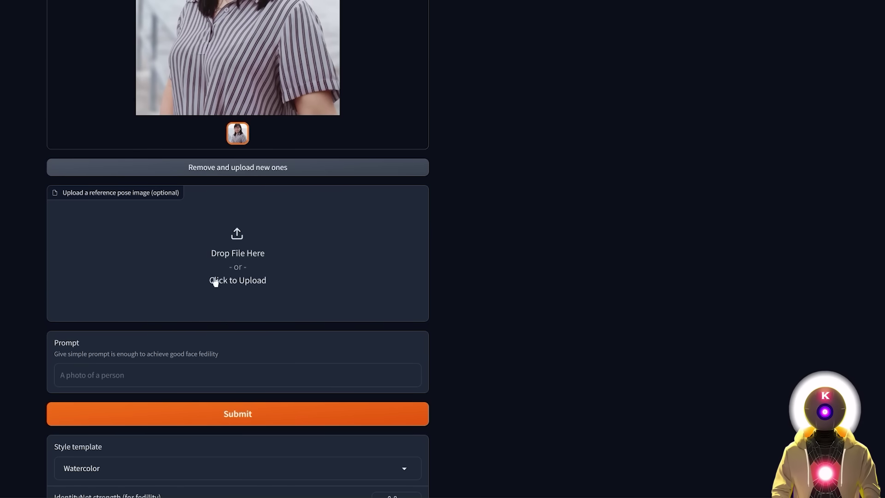
pyautogui.scroll(-3, 329, 263)
pyautogui.click(102, 223)
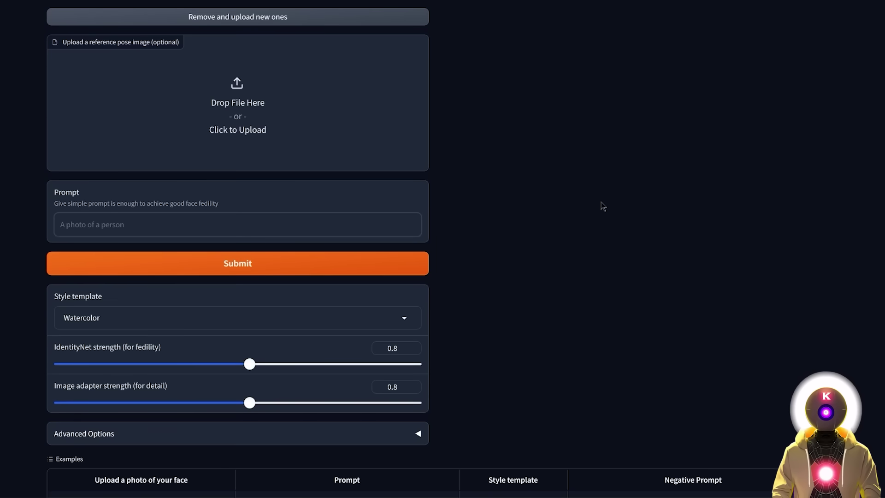
pyautogui.write('A woman cowboy wearing a hat')
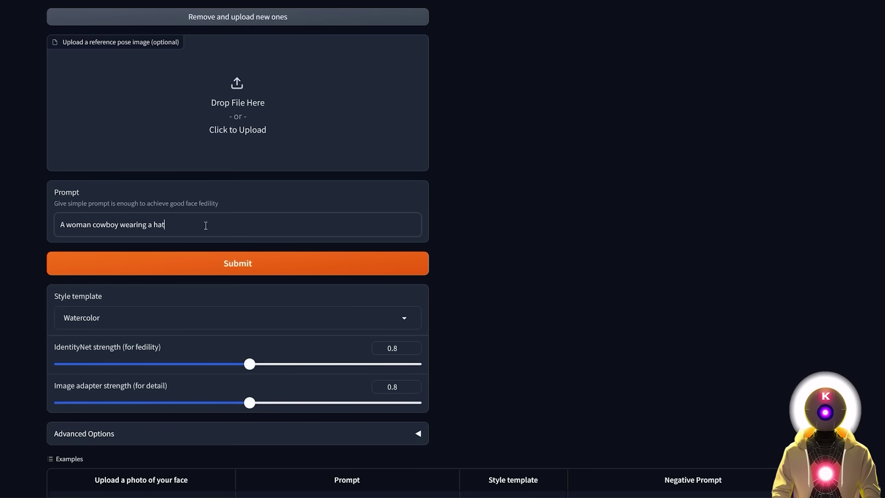
# Step: Change the style template from Watercolor to Line art
pyautogui.scroll(-2, 257, 243)
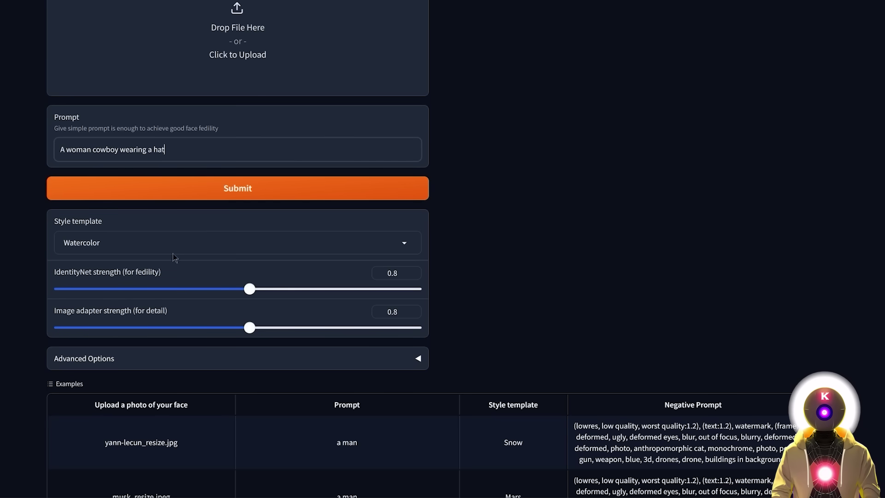
pyautogui.click(407, 247)
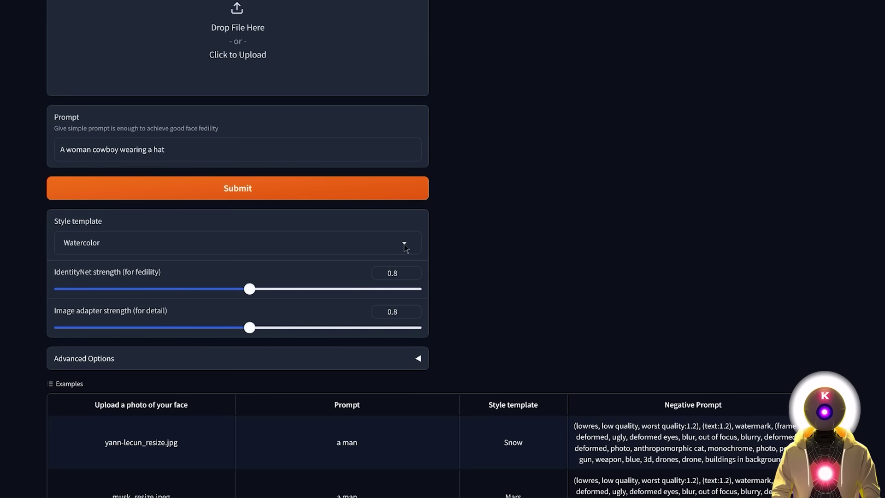
pyautogui.scroll(2, 294, 194)
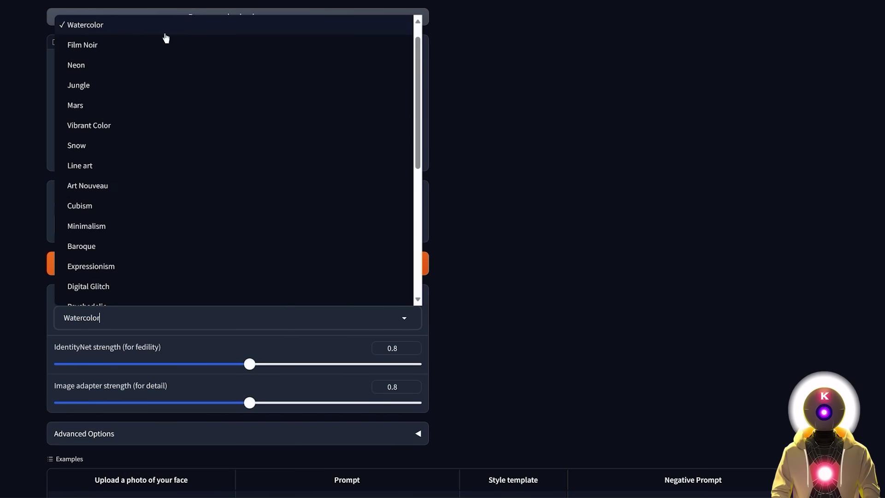
pyautogui.scroll(-2, 146, 189)
pyautogui.scroll(-3, 141, 202)
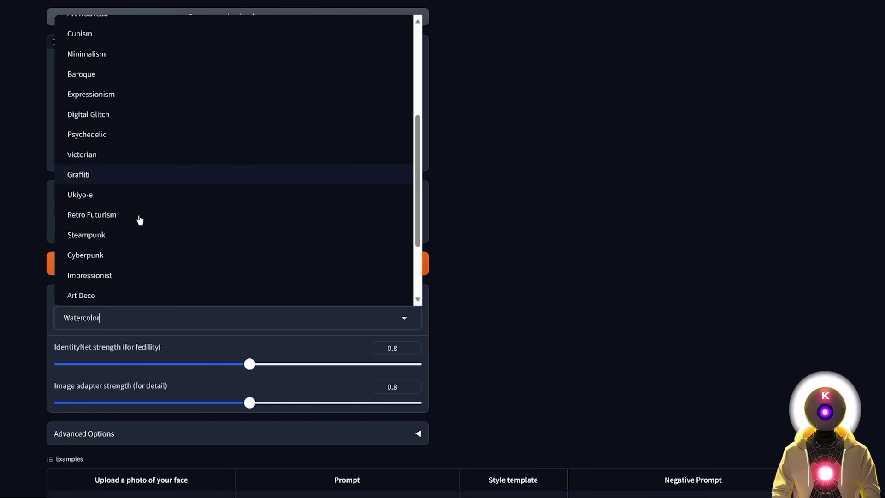
pyautogui.scroll(-1, 185, 221)
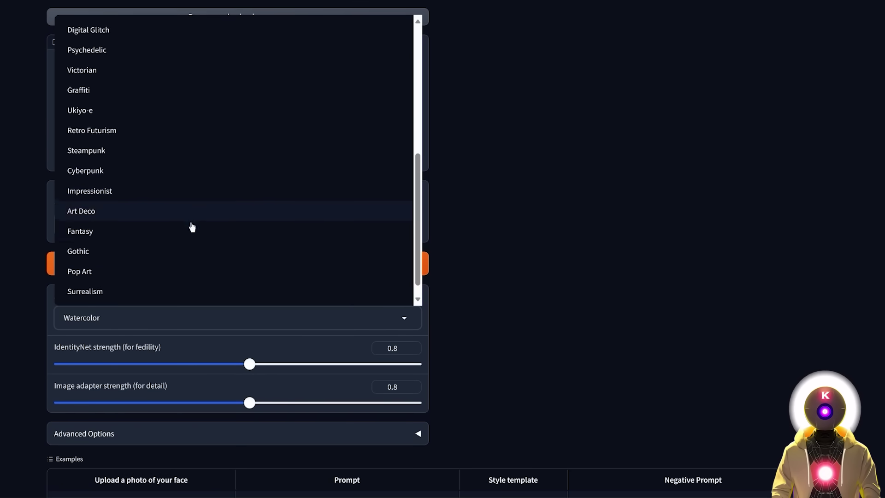
pyautogui.scroll(6, 148, 138)
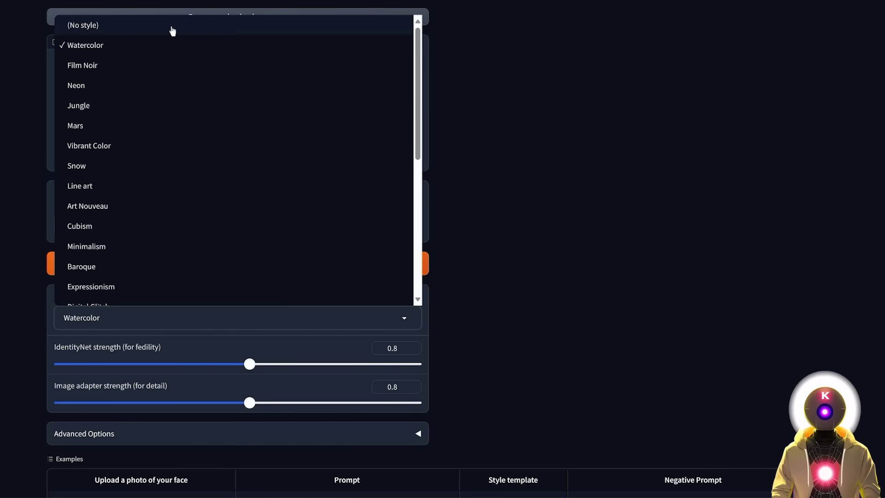
pyautogui.scroll(-2, 170, 170)
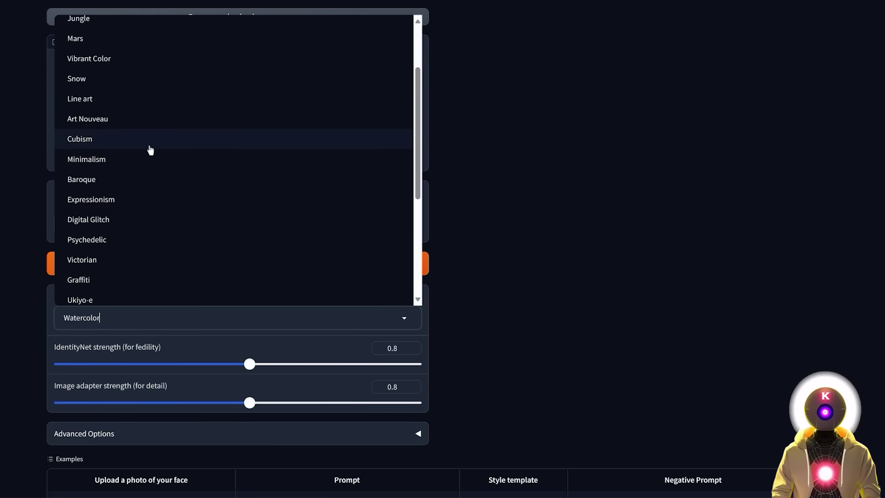
pyautogui.click(105, 99)
pyautogui.scroll(-2, 65, 272)
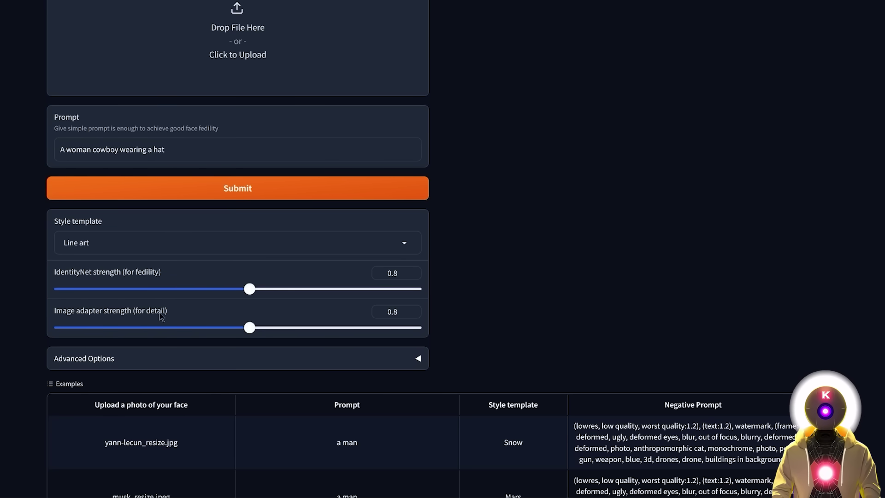
pyautogui.scroll(-1, 230, 318)
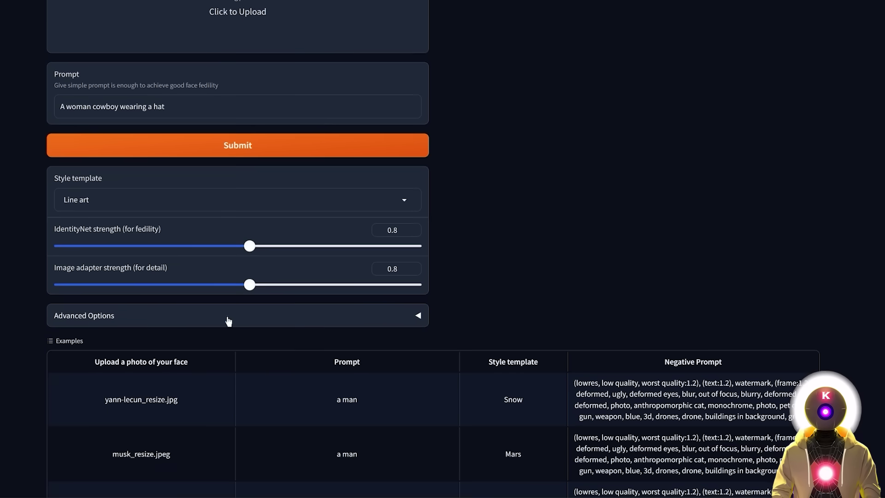
pyautogui.click(290, 318)
pyautogui.scroll(-2, 290, 320)
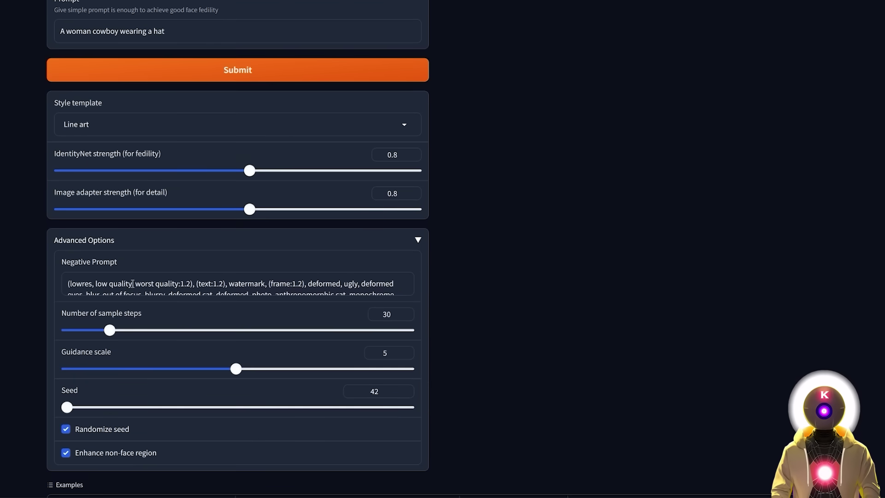
pyautogui.scroll(-1, 194, 284)
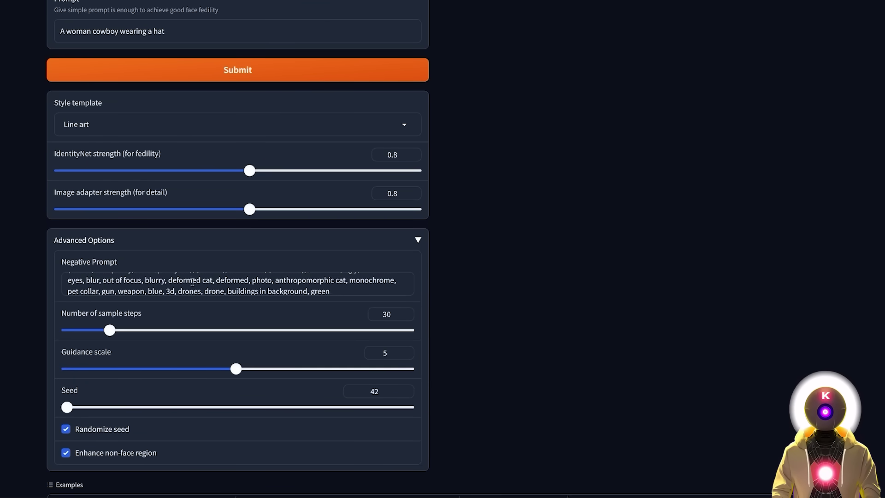
pyautogui.scroll(1, 212, 282)
pyautogui.scroll(-1, 236, 276)
pyautogui.scroll(-1, 249, 277)
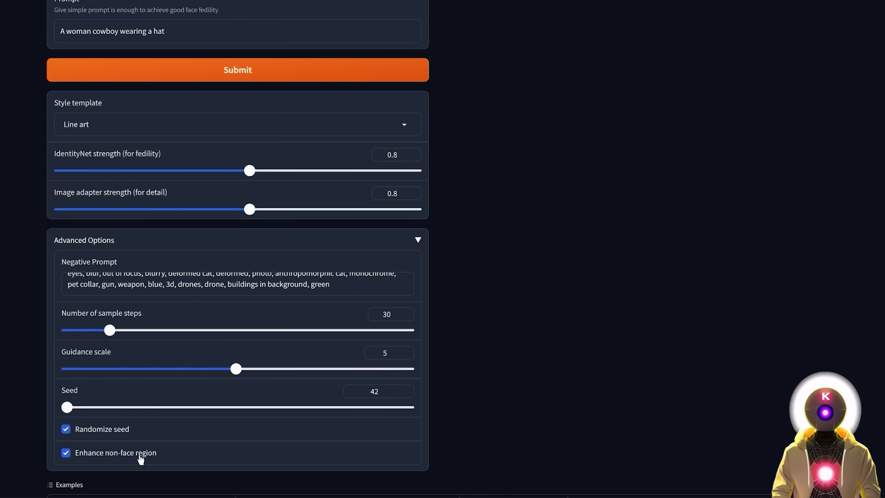
pyautogui.scroll(1, 328, 270)
pyautogui.scroll(6, 328, 271)
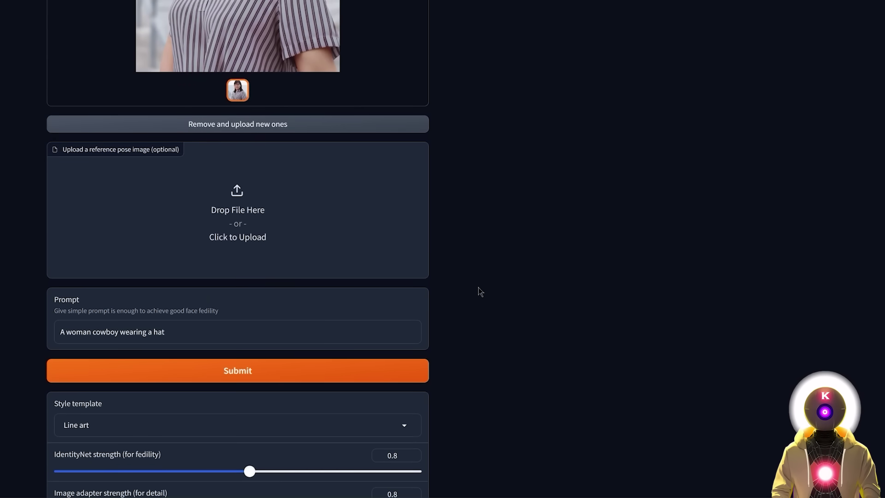
pyautogui.click(265, 369)
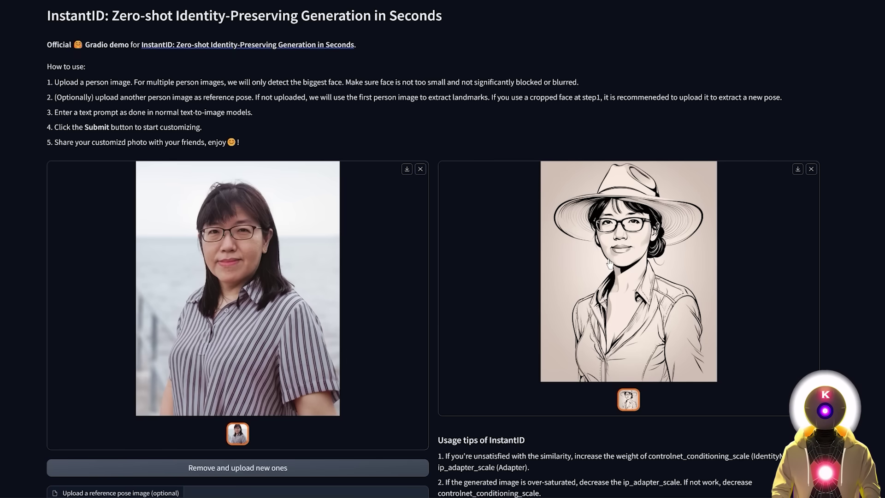
# Step: Scroll down and bring up the Style template list to pick a new style
pyautogui.scroll(-10, 430, 340)
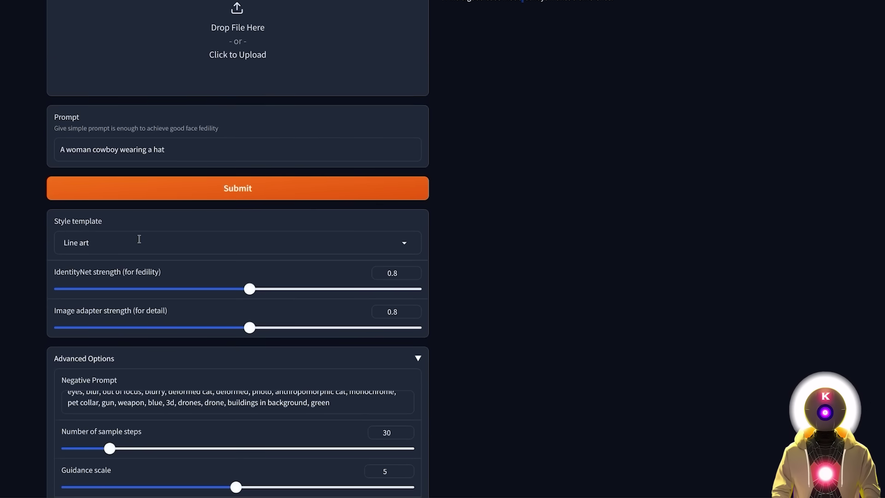
pyautogui.click(139, 239)
# Step: Switch the style template to (No style) and regenerate the cowboy-hat, red-scarf portrait
pyautogui.scroll(4, 161, 159)
pyautogui.click(133, 25)
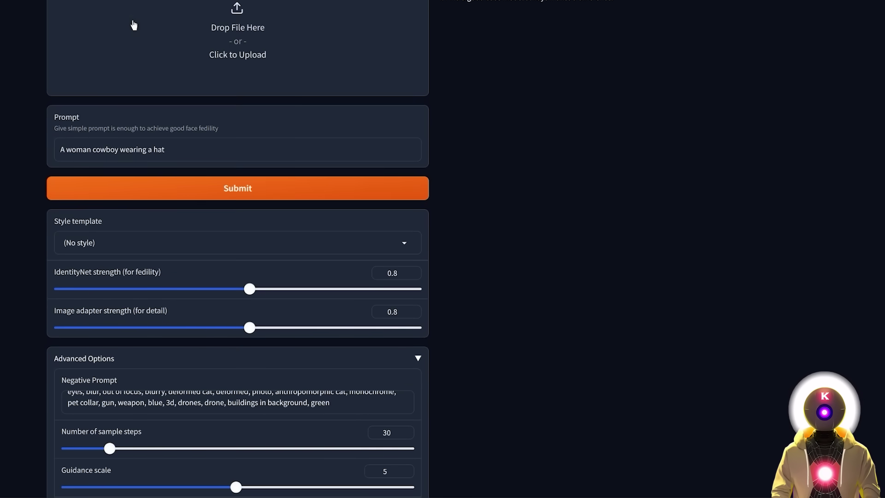
pyautogui.click(227, 189)
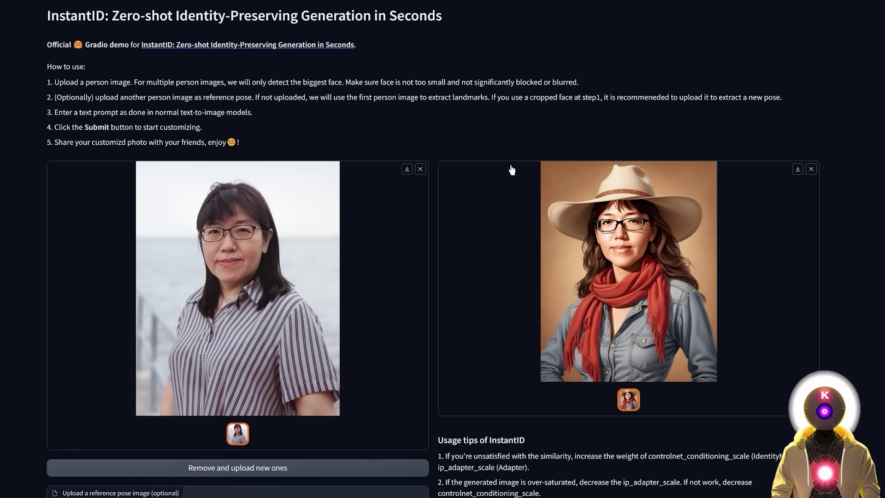
# Step: Generate a cowboy portrait posed after the cowgirl reference image and compare it with the pose
pyautogui.scroll(-5, 272, 298)
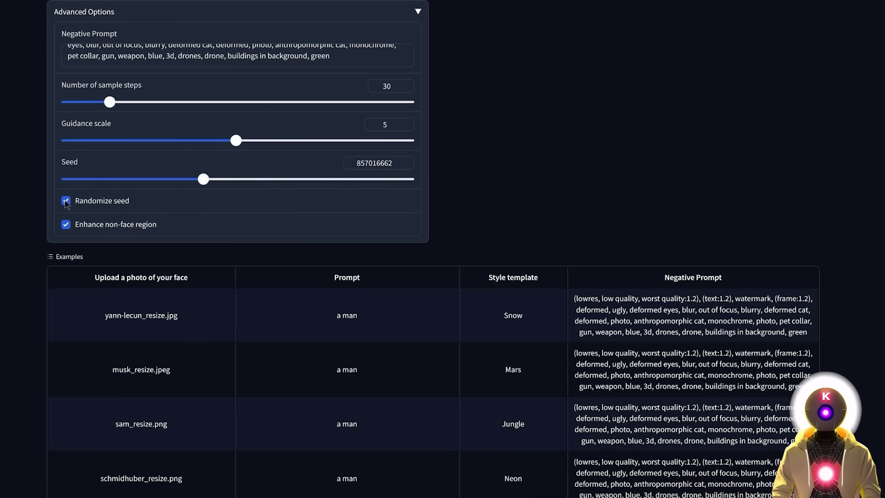
pyautogui.scroll(10, 43, 213)
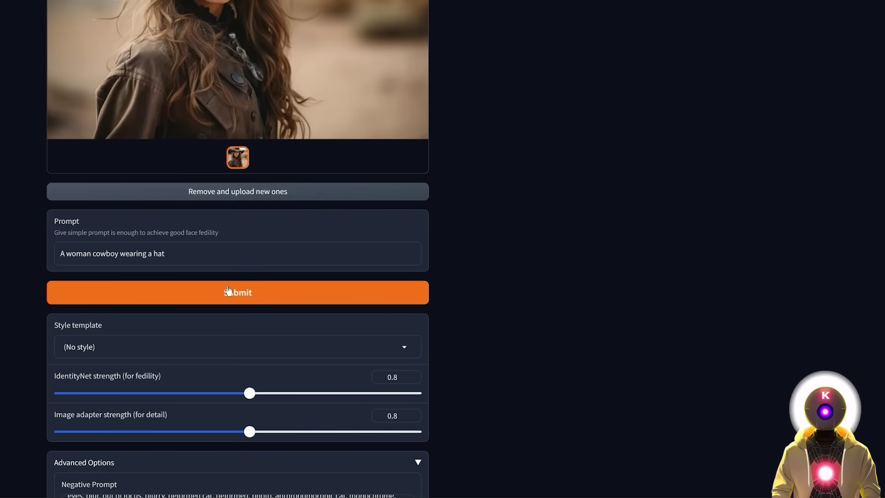
pyautogui.click(233, 291)
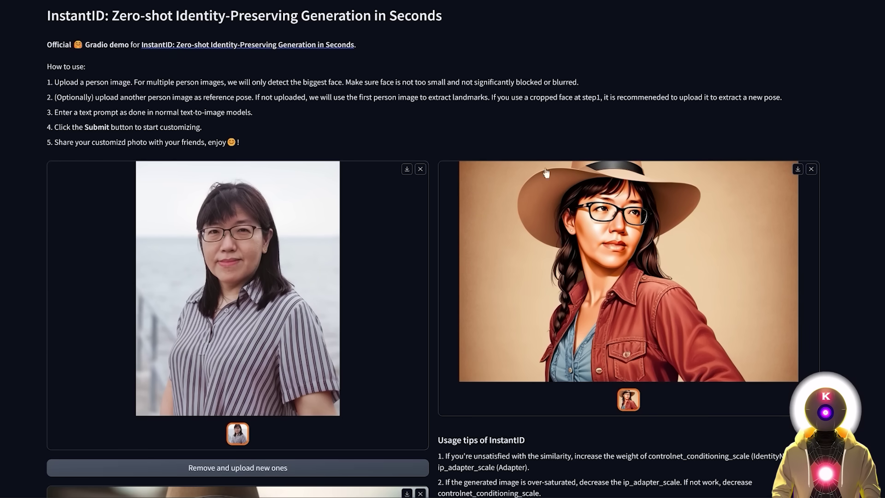
pyautogui.scroll(-5, 474, 153)
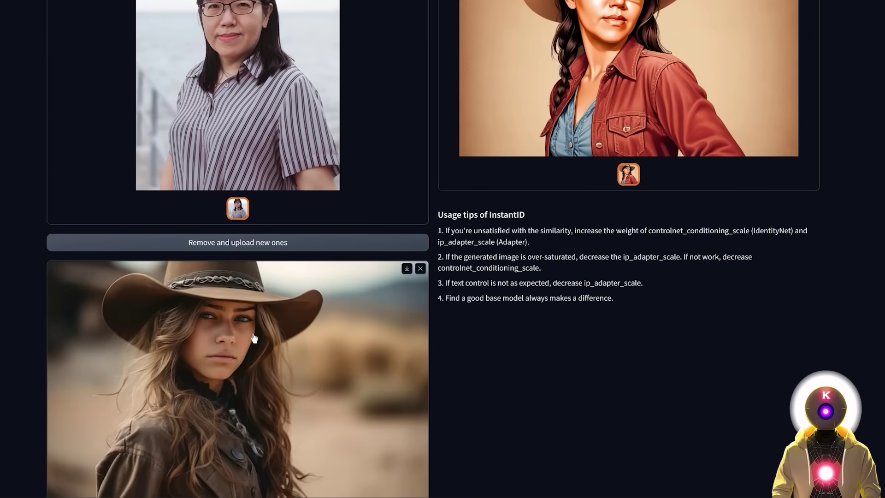
pyautogui.scroll(-2, 369, 332)
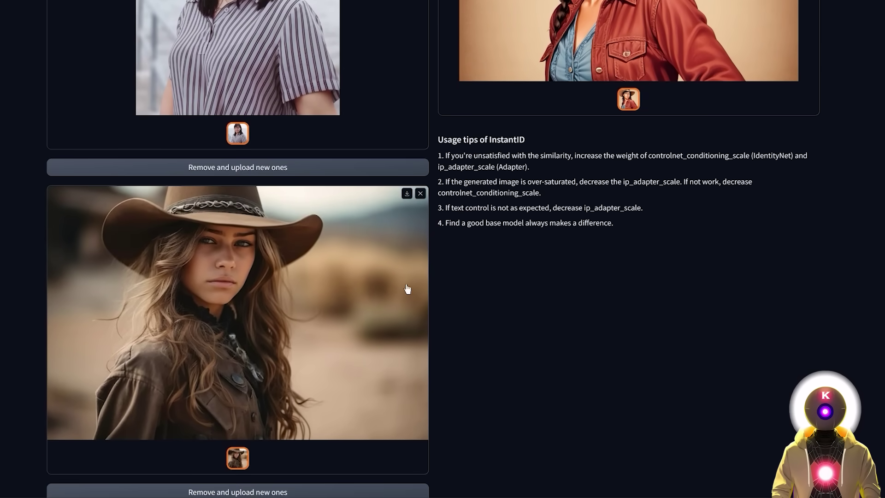
pyautogui.scroll(3, 429, 318)
pyautogui.scroll(2, 453, 341)
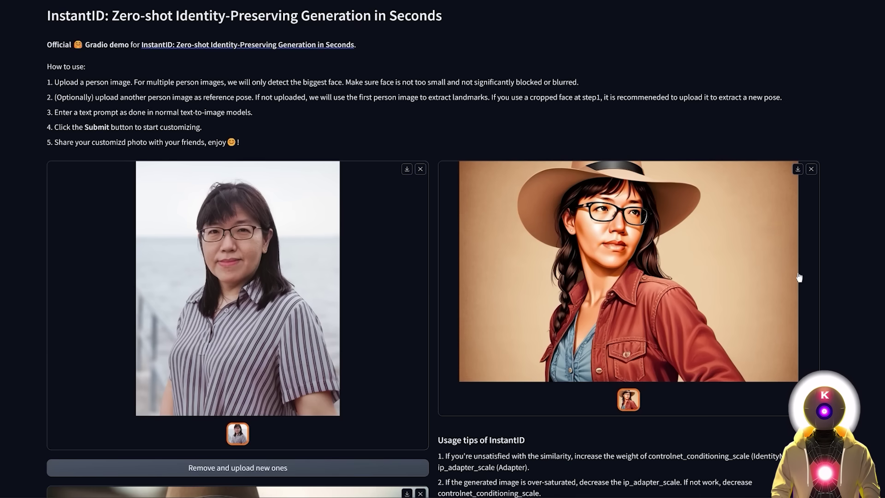
# Step: Lower IdentityNet strength to 0.15 and raise image adapter strength to 1.2
pyautogui.scroll(-15, 848, 275)
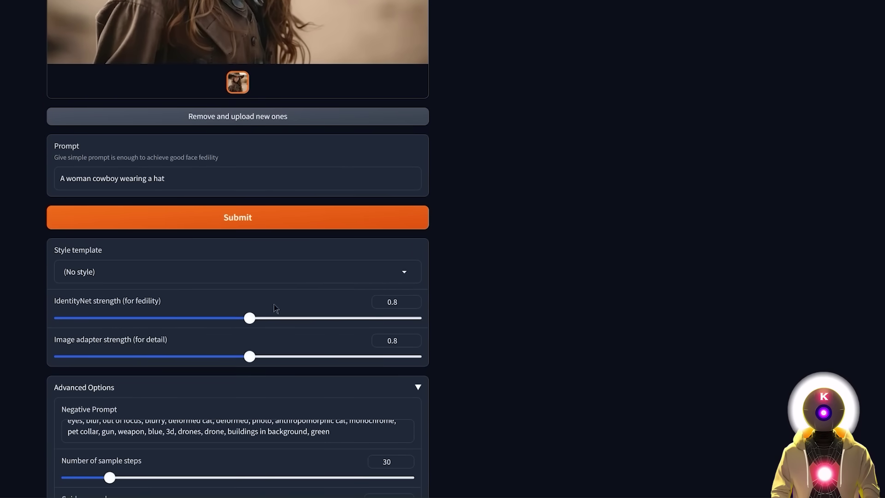
pyautogui.click(95, 318)
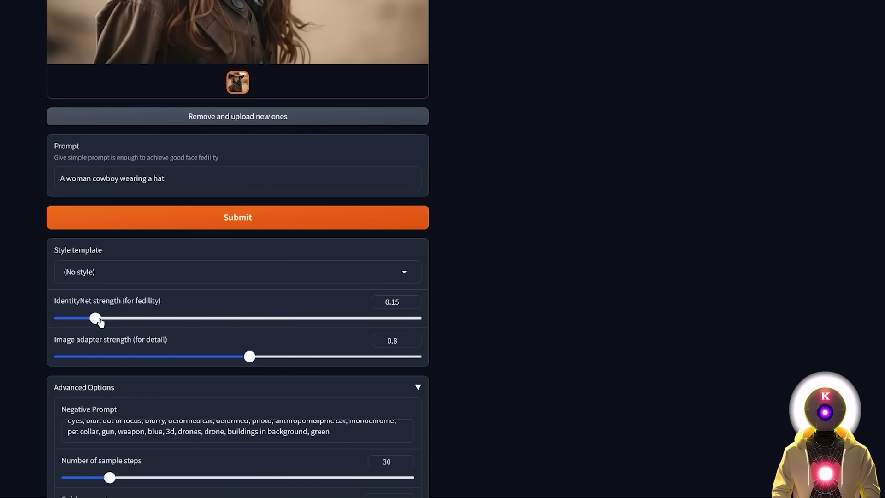
pyautogui.click(345, 356)
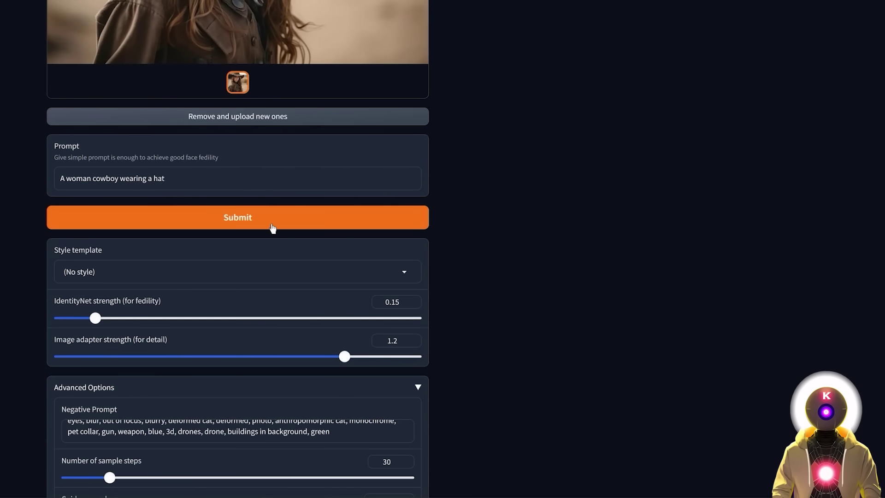
# Step: Generate a new portrait with these strengths and scroll through the result
pyautogui.click(272, 226)
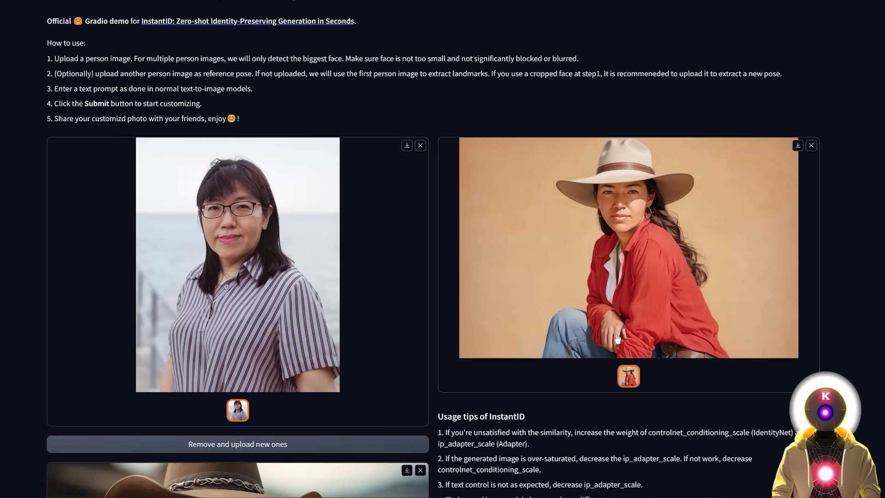
pyautogui.scroll(-15, 513, 370)
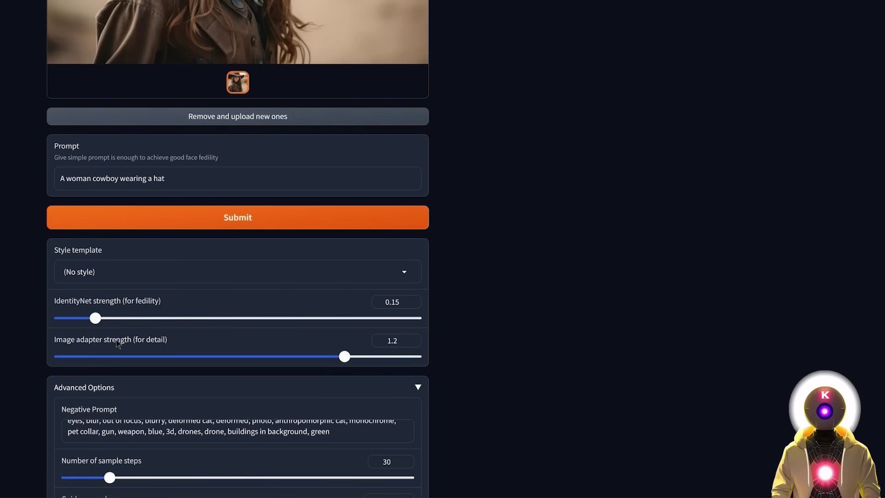
pyautogui.scroll(15, 632, 336)
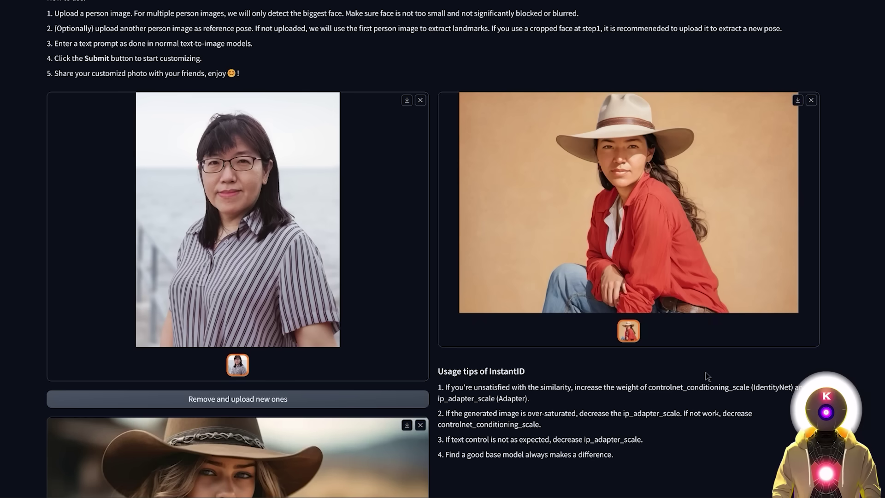
pyautogui.scroll(-10, 552, 266)
pyautogui.scroll(-5, 551, 266)
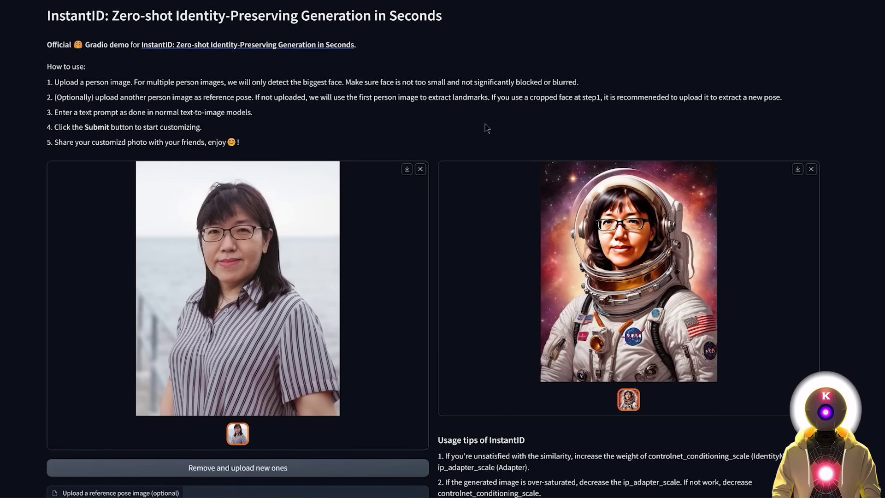
# Step: Generate the 'A woman wearing a jacket' portrait with the sliders at 1.1 and 1.15
pyautogui.scroll(-10, 490, 114)
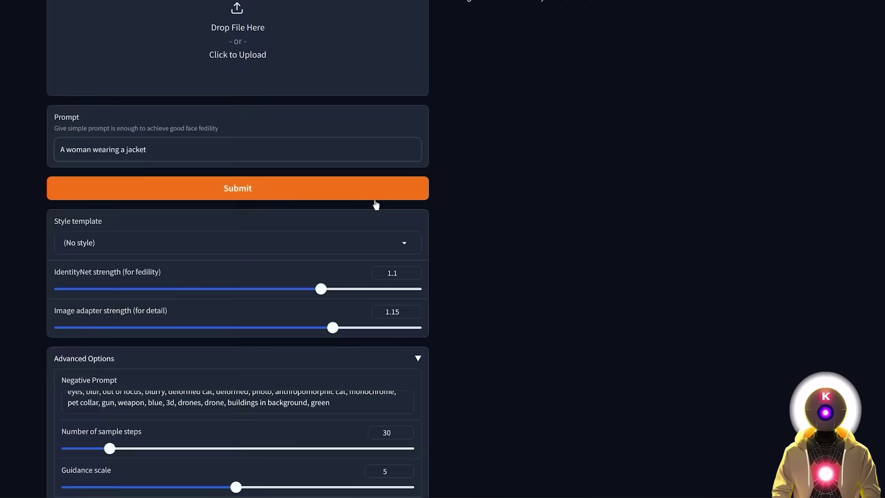
pyautogui.click(258, 186)
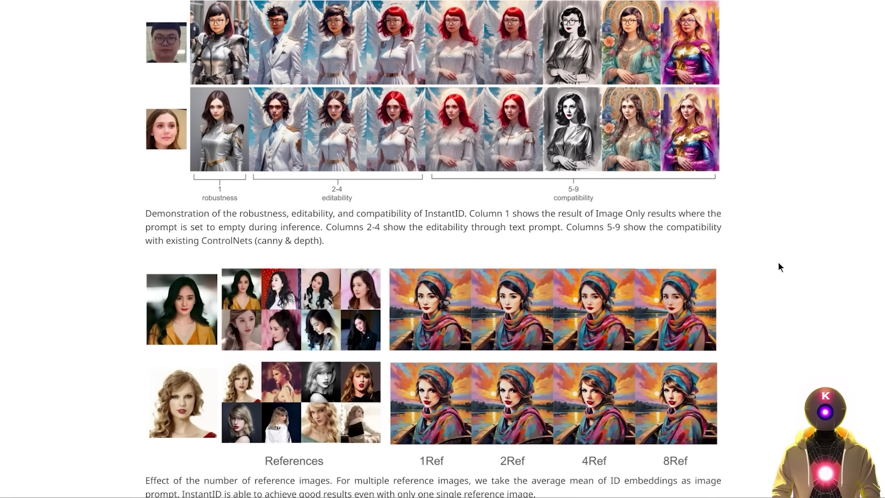
pyautogui.scroll(3, 778, 263)
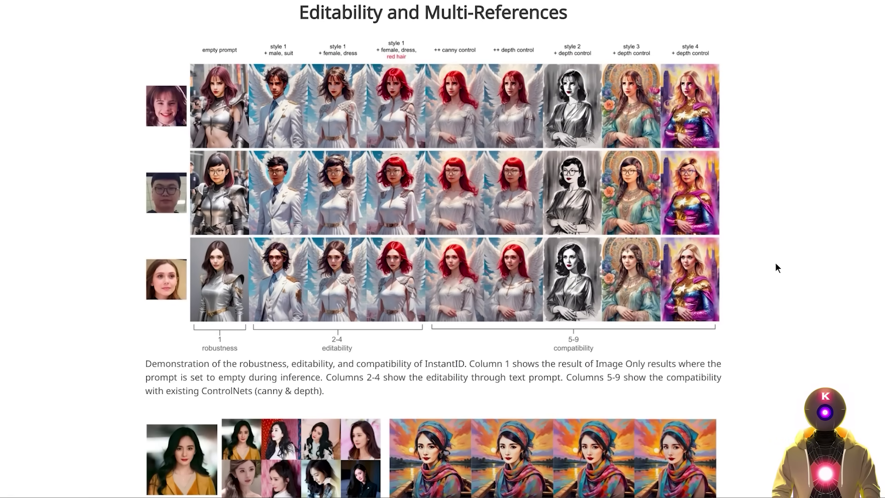
# Step: Scroll up through the project page's Editability and Multi-References example portraits
pyautogui.scroll(2, 775, 263)
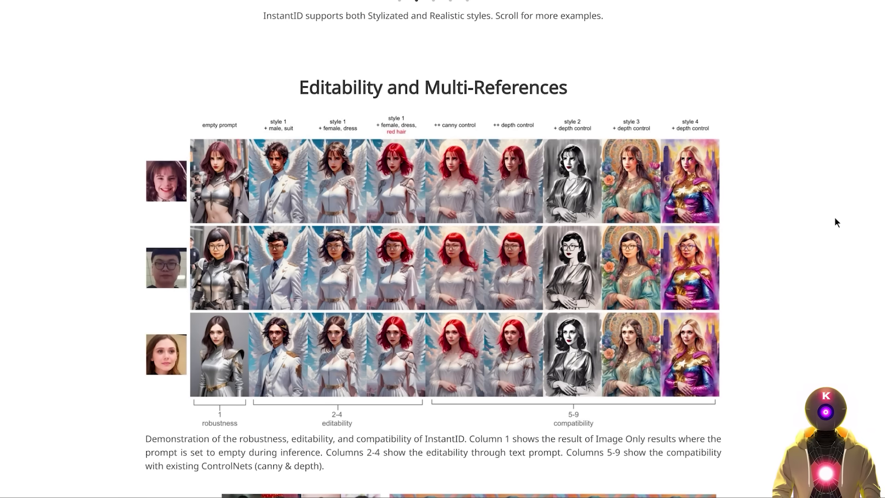
pyautogui.scroll(7, 747, 221)
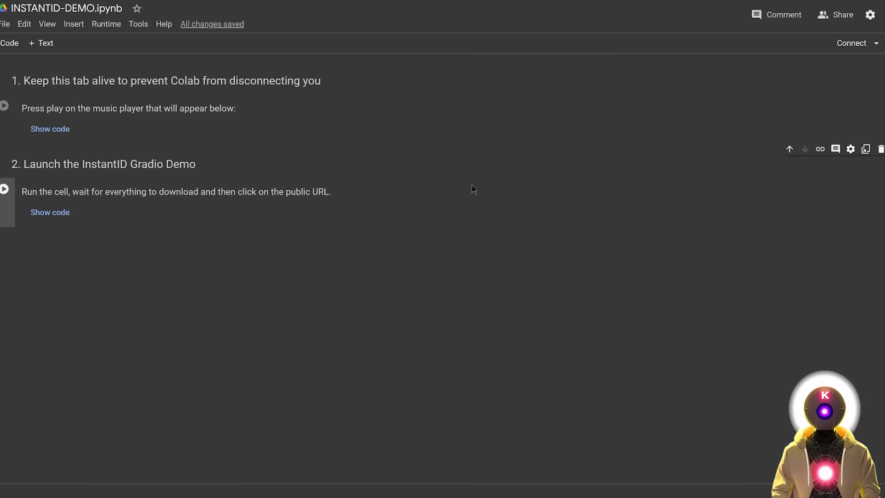
# Step: Run the 'Keep this tab alive' cell in the INSTANTID-DEMO.ipynb notebook
pyautogui.click(135, 99)
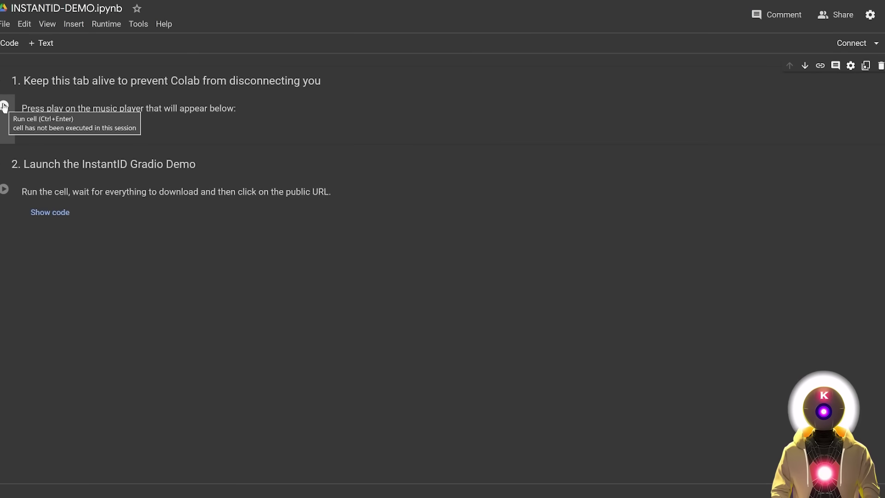